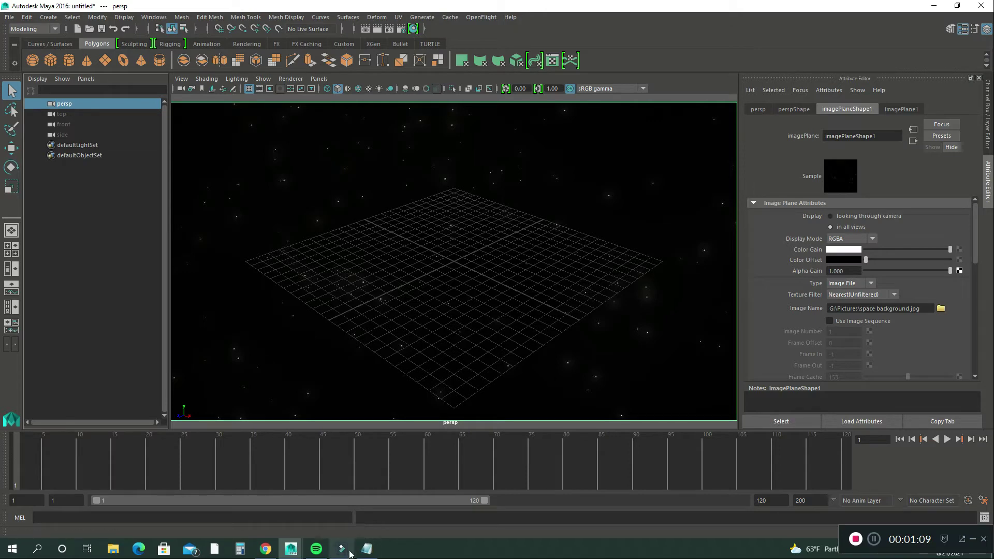
# - Switch to the Filmora video editor, whose timeline holds the youtube 10 clip
pyautogui.click(343, 552)
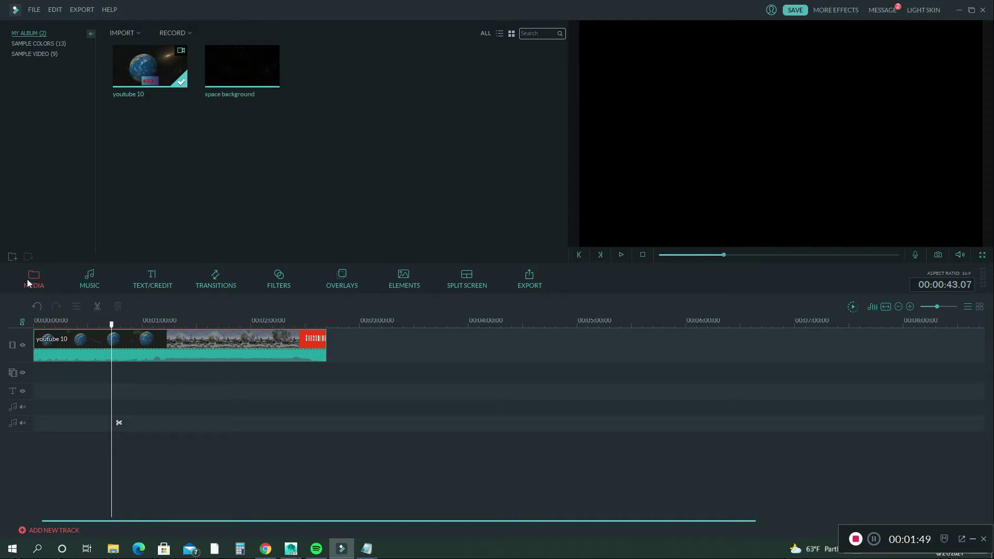
# - Swap the youtube 10 clip for the space background image, stretched to about 4:52
pyautogui.click(195, 352)
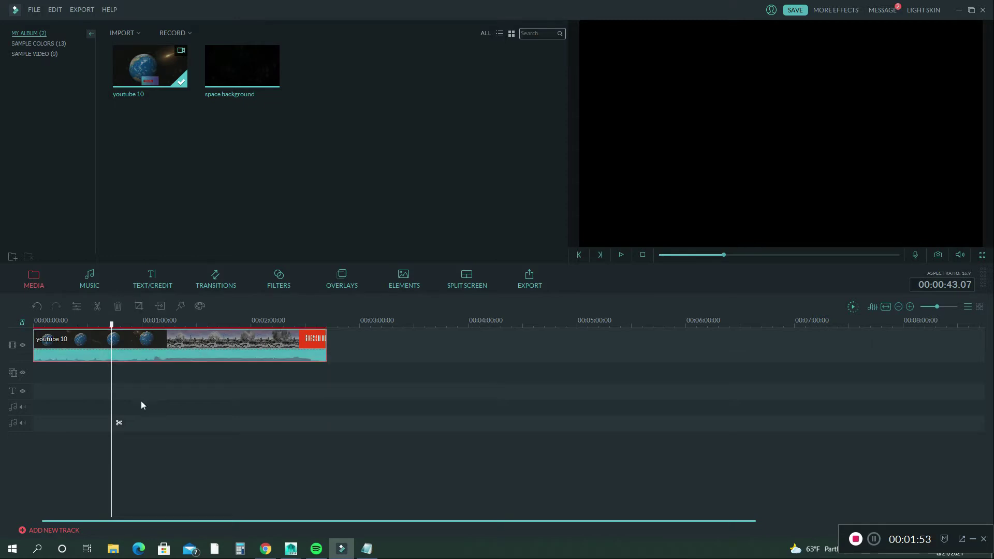
pyautogui.press('Delete')
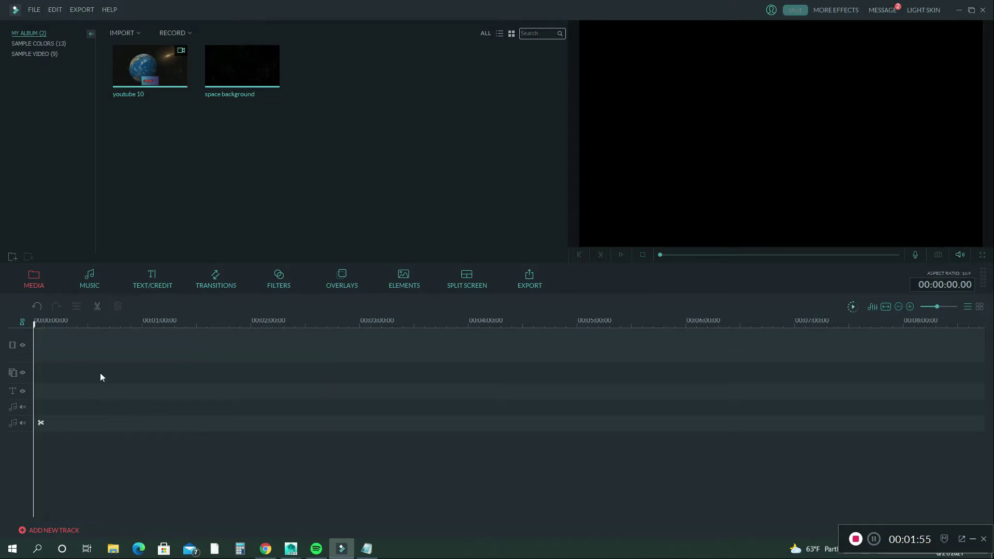
pyautogui.moveTo(241, 66)
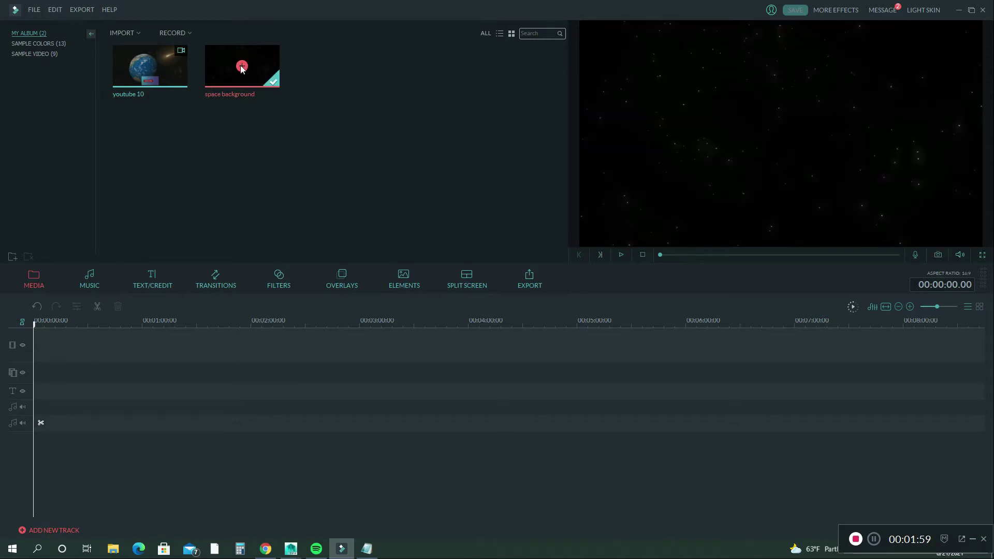
pyautogui.click(242, 66)
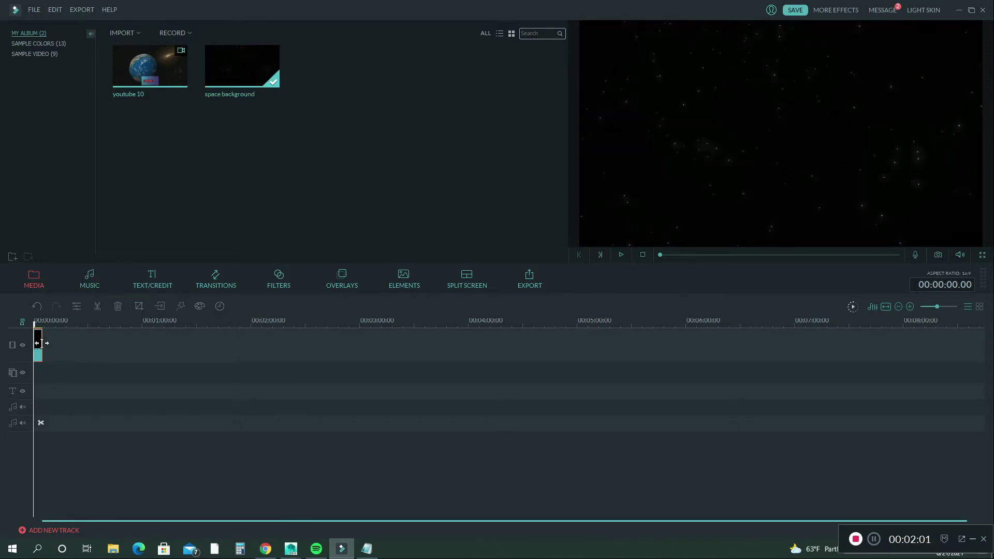
pyautogui.moveTo(41, 343); pyautogui.dragTo(563, 359)
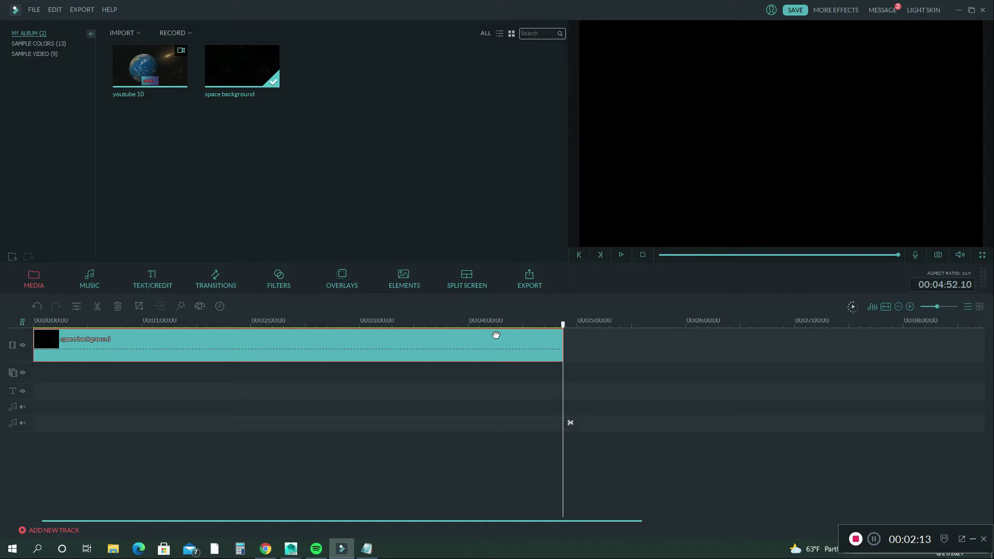
# - Open the Elements VFX library and the Filmora Effects Store, scrolling through its packs
pyautogui.click(402, 284)
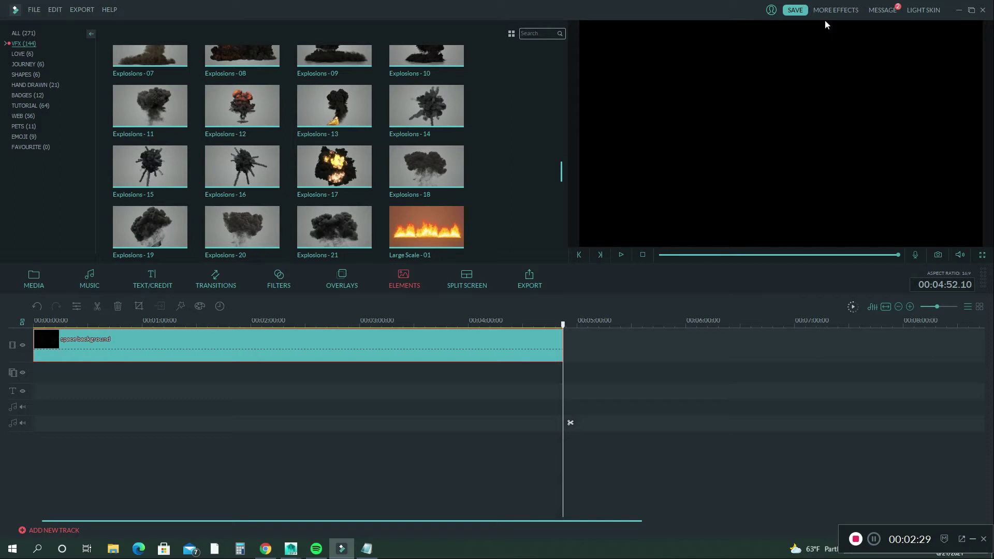
pyautogui.click(403, 270)
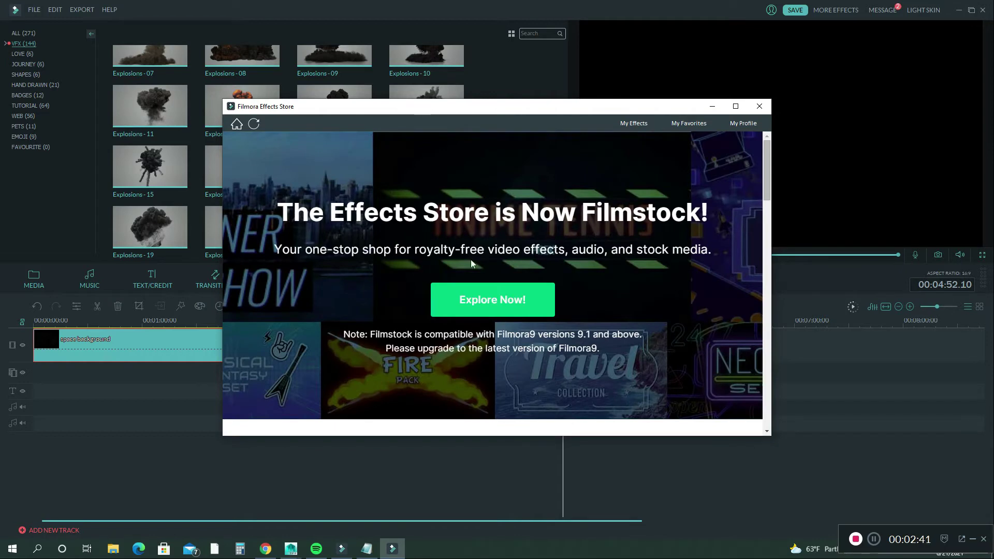
pyautogui.scroll(-4, 475, 260)
pyautogui.scroll(4, 475, 262)
pyautogui.moveTo(767, 197); pyautogui.dragTo(756, 354)
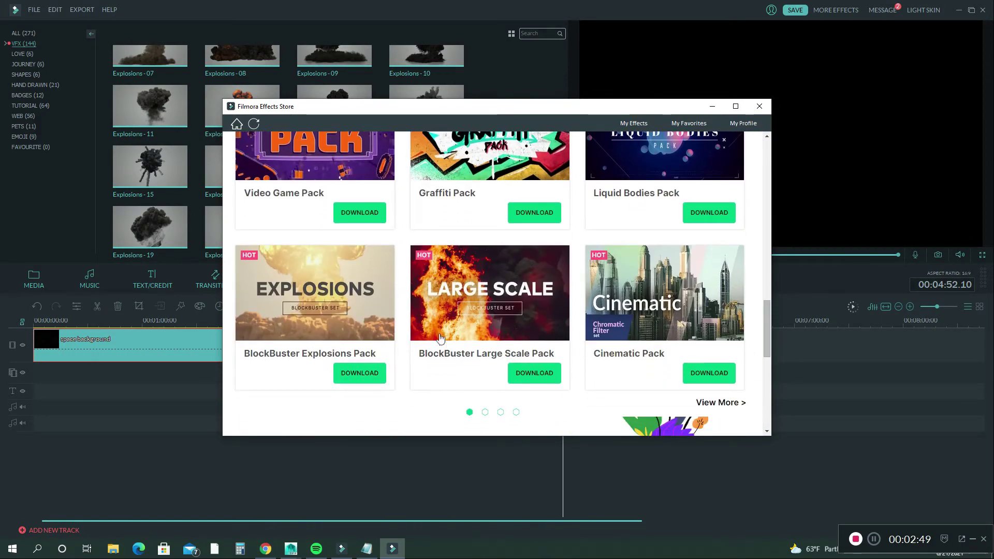
# - Browse the store's featured carousel pages, including audio downloads, then return to effect packs
pyautogui.click(485, 413)
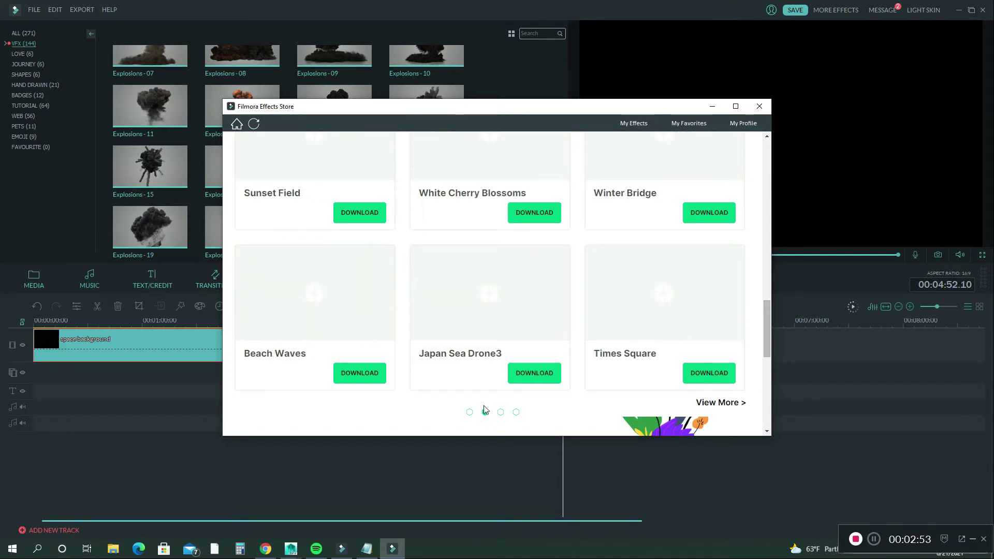
pyautogui.scroll(8, 484, 408)
pyautogui.scroll(-12, 482, 407)
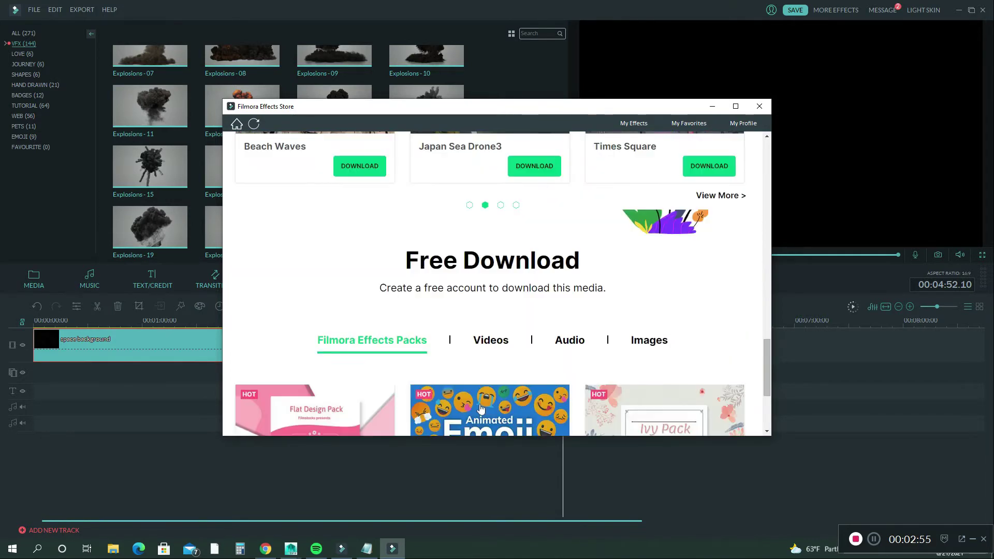
pyautogui.scroll(-3, 480, 408)
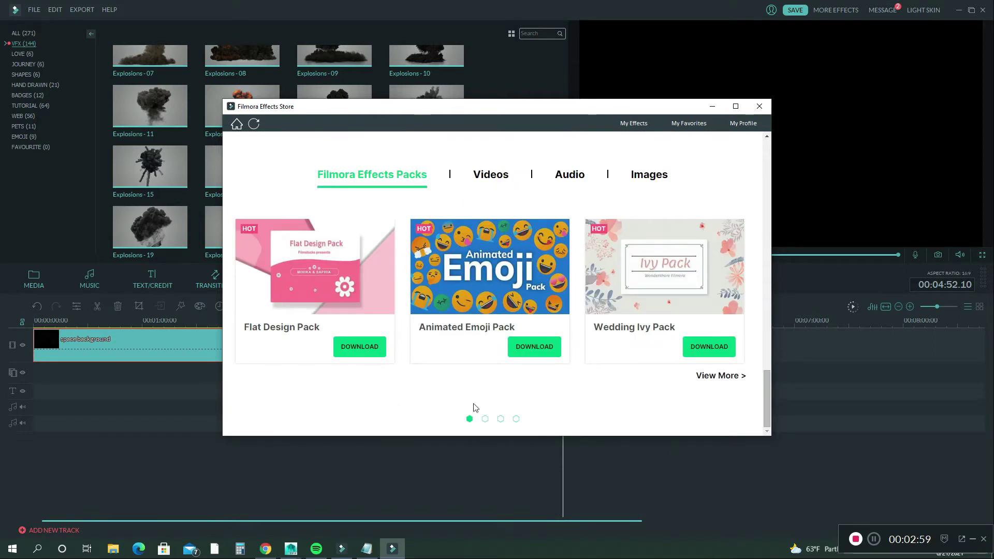
pyautogui.click(501, 419)
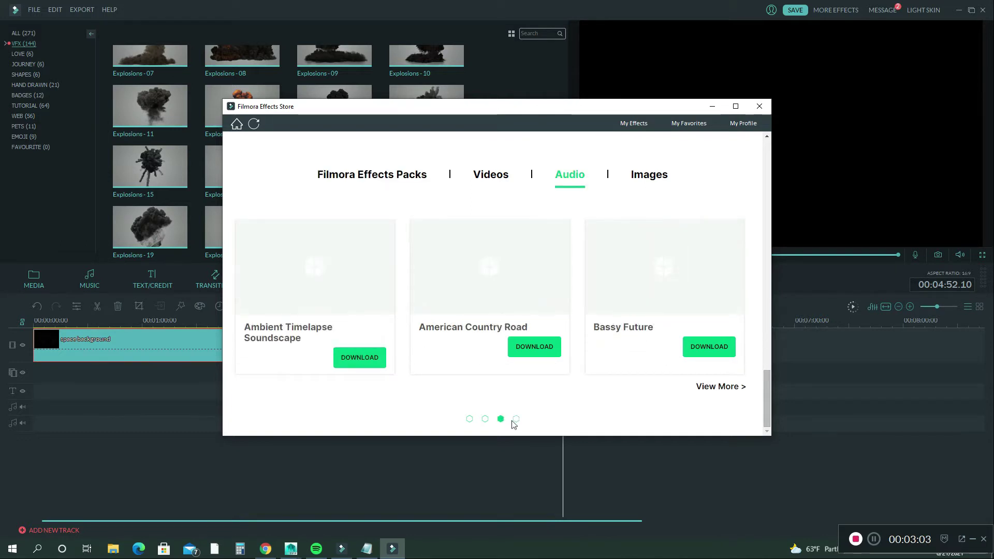
pyautogui.click(469, 419)
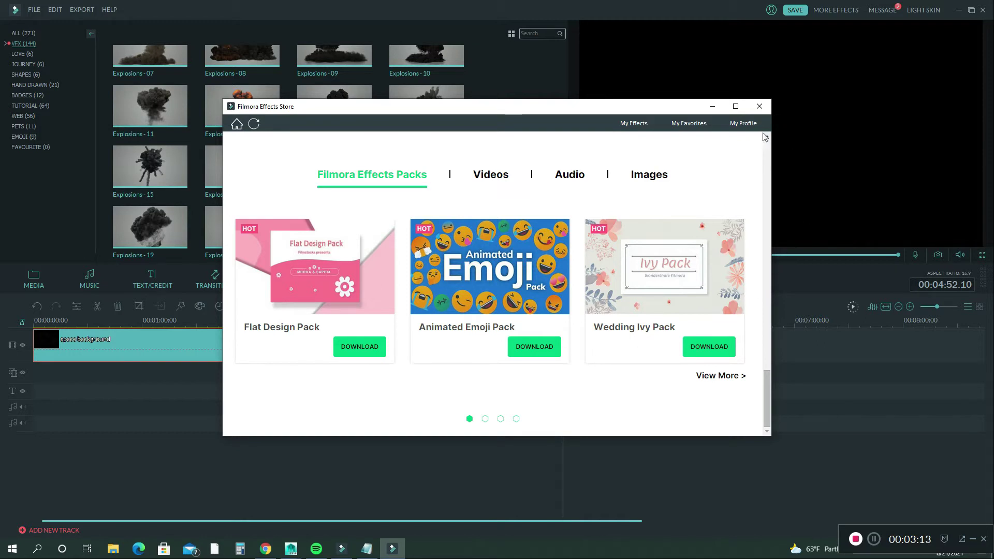
# - Close the Effects Store and scroll the Elements library down to the Lasers and Meteors thumbnails
pyautogui.click(758, 107)
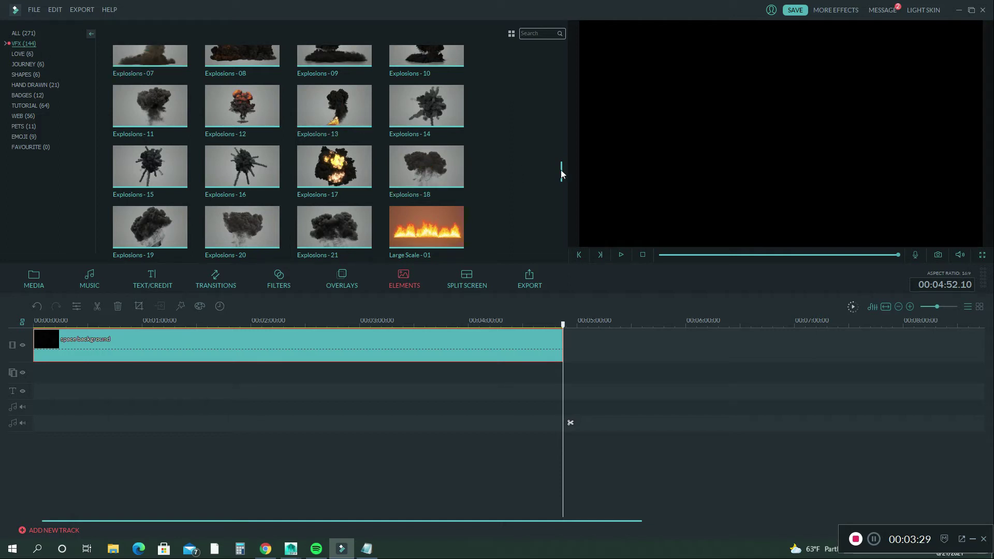
pyautogui.moveTo(562, 173); pyautogui.dragTo(545, 242)
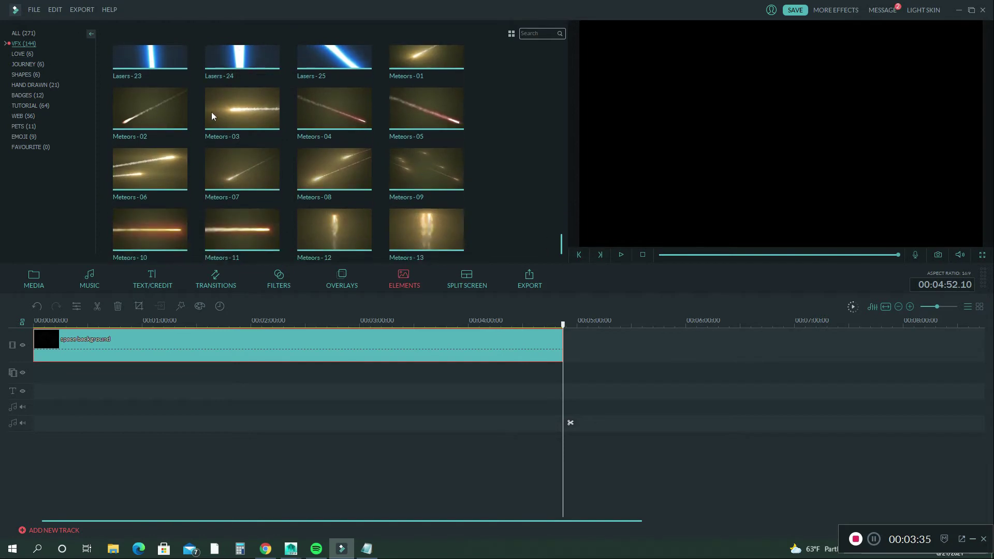
pyautogui.moveTo(135, 102)
pyautogui.moveTo(184, 124)
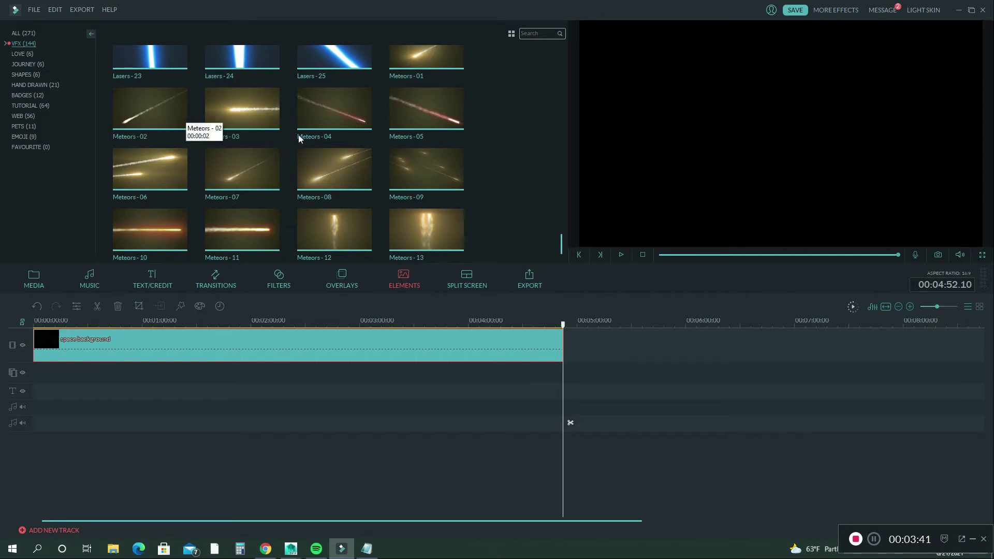
pyautogui.moveTo(372, 128)
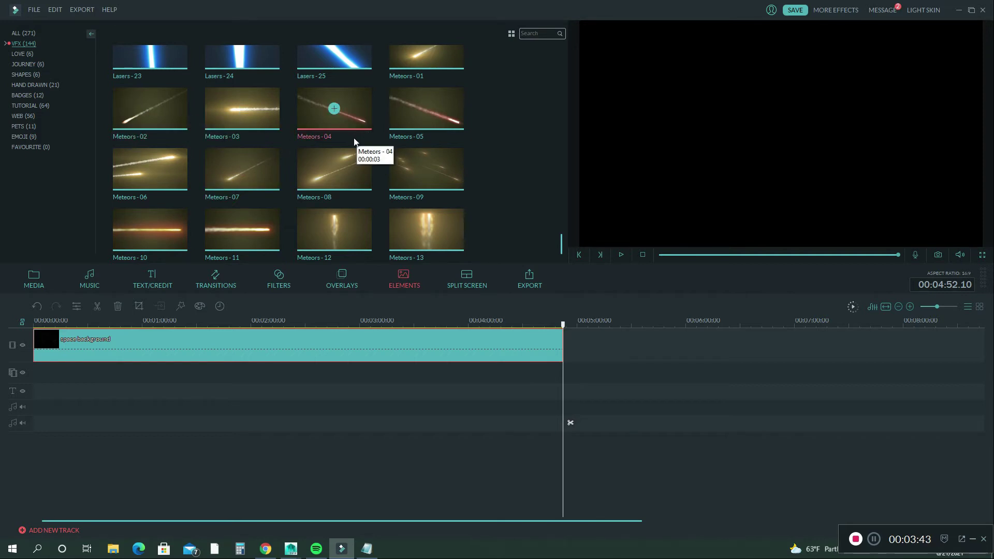
# - Add the Meteors-08 element and place it on the timeline at about 0:40
pyautogui.click(334, 170)
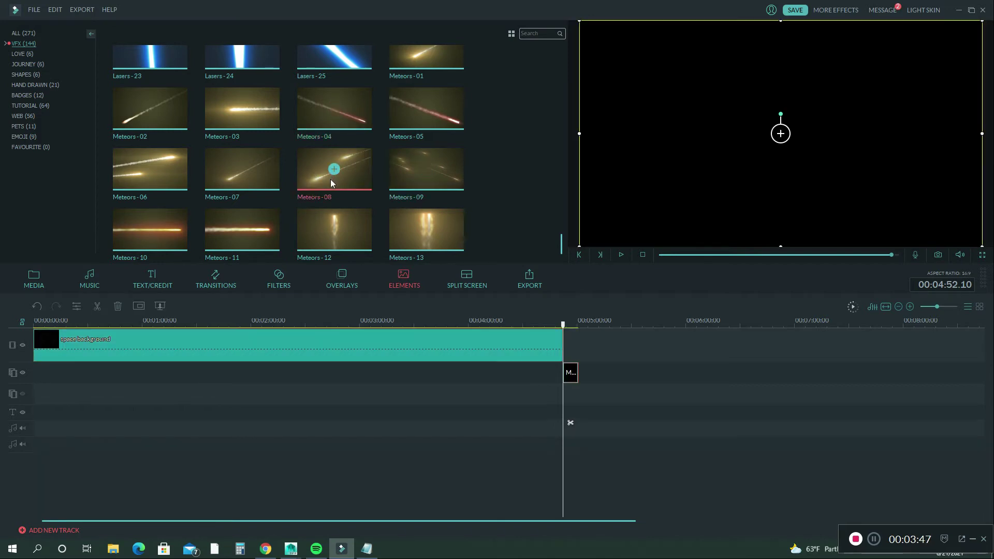
pyautogui.moveTo(566, 380); pyautogui.dragTo(66, 377)
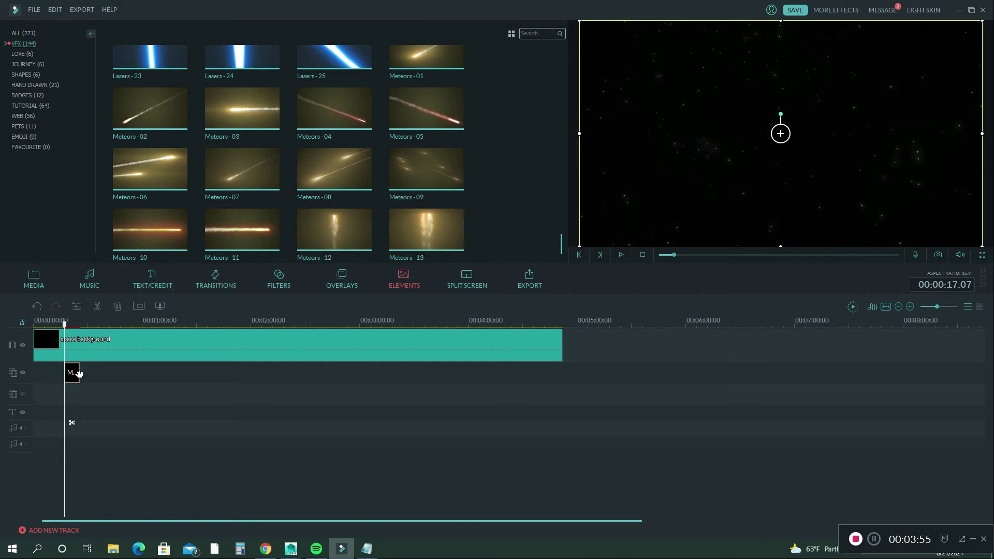
pyautogui.moveTo(76, 376); pyautogui.dragTo(118, 376)
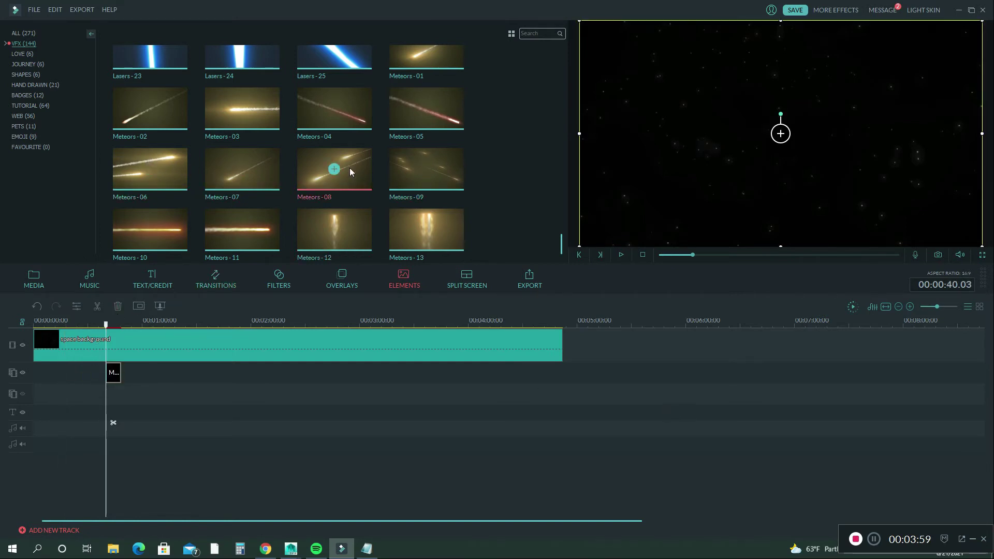
# - Add a second Meteors-08 clip at 1:56, then move the playhead back to 0:39
pyautogui.click(335, 168)
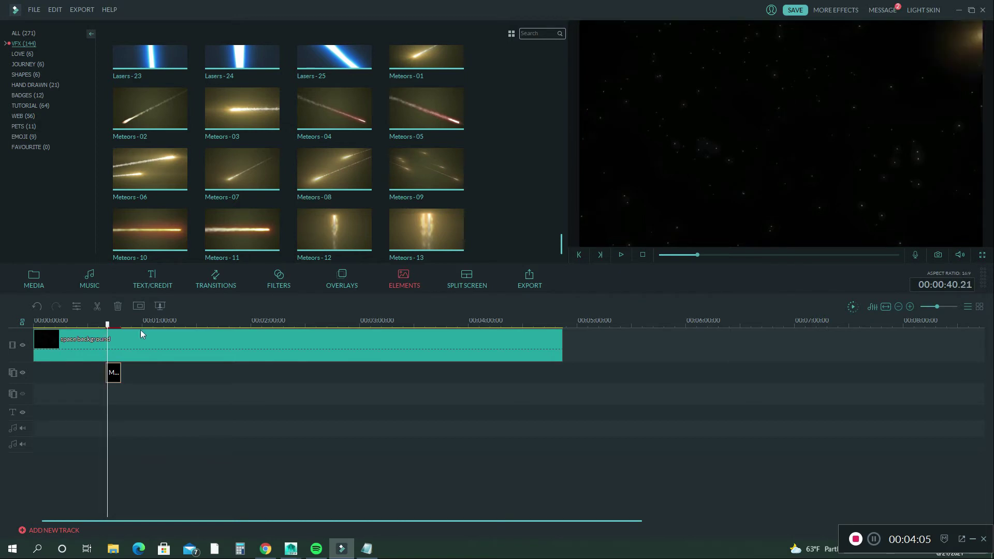
pyautogui.moveTo(155, 325); pyautogui.dragTo(243, 325)
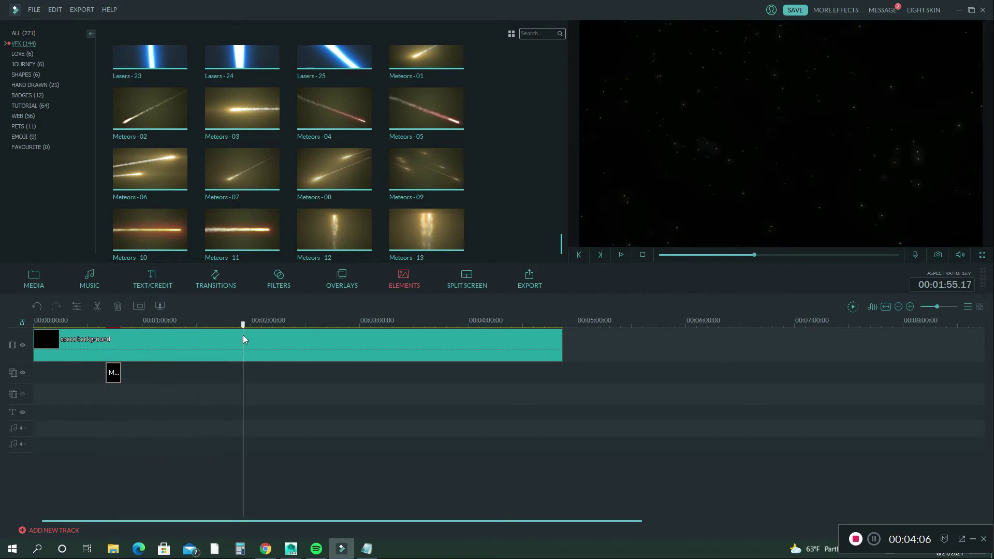
pyautogui.click(335, 170)
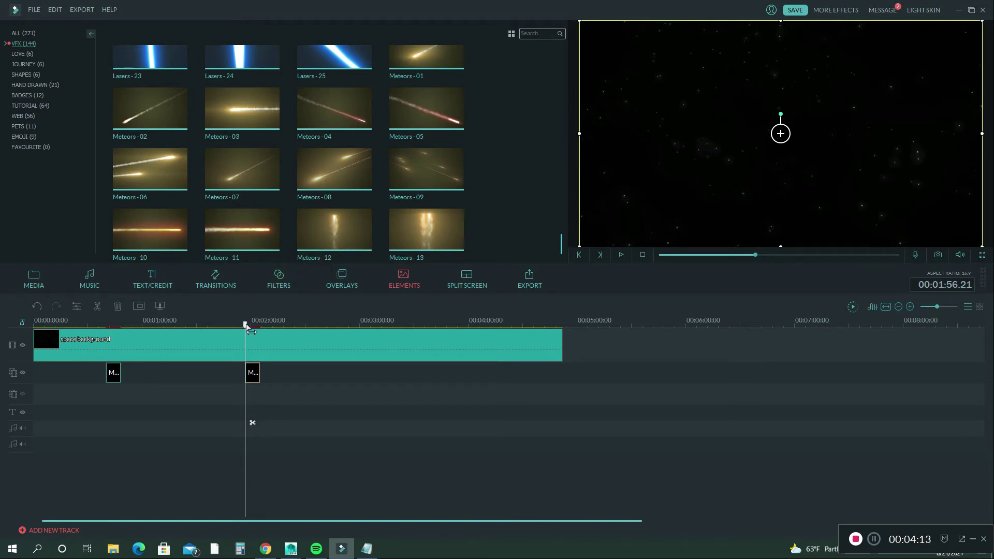
pyautogui.moveTo(246, 325); pyautogui.dragTo(104, 324)
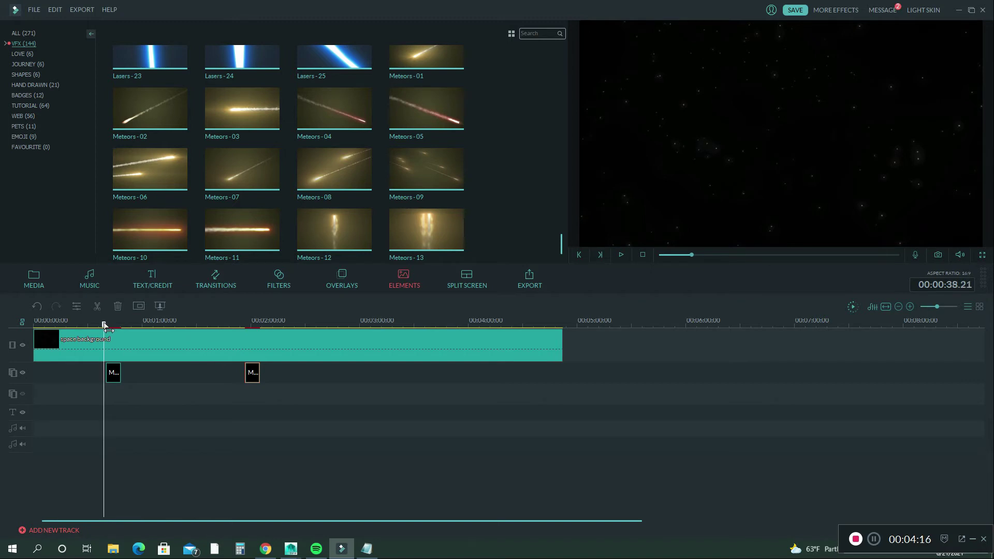
pyautogui.click(621, 255)
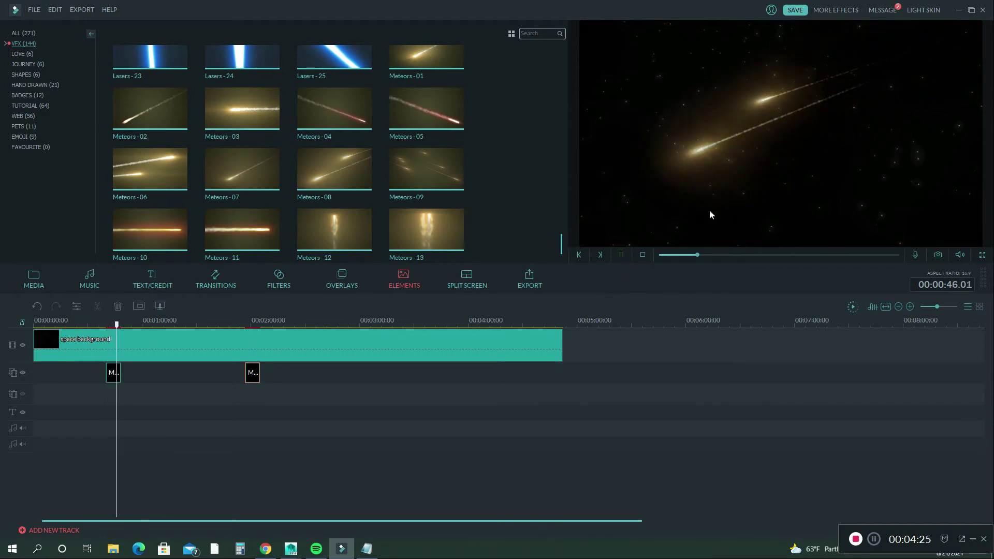
pyautogui.click(621, 255)
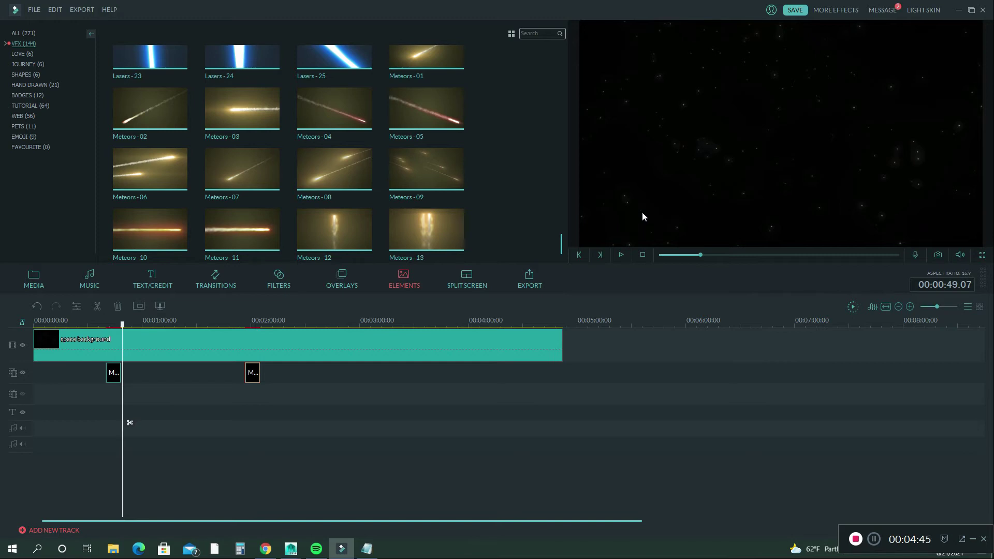
# - Review the 1920x1080 MP4 export settings without exporting, then minimize Filmora to reveal Maya
pyautogui.click(85, 11)
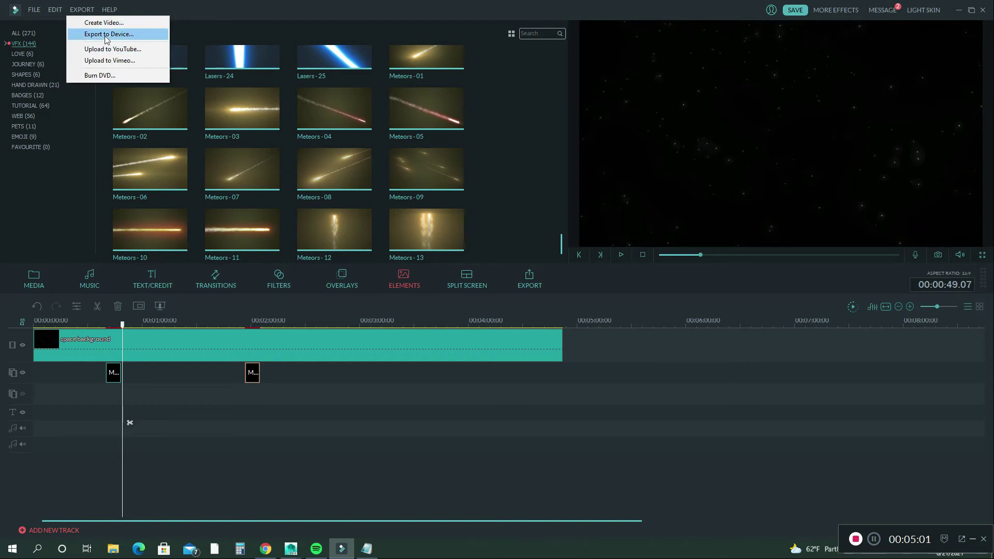
pyautogui.click(81, 11)
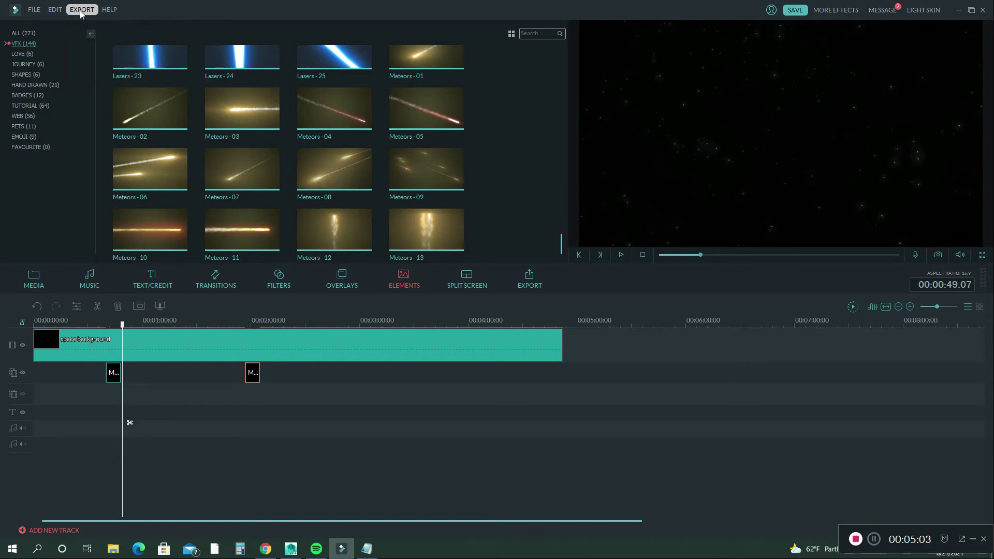
pyautogui.click(81, 10)
pyautogui.click(92, 23)
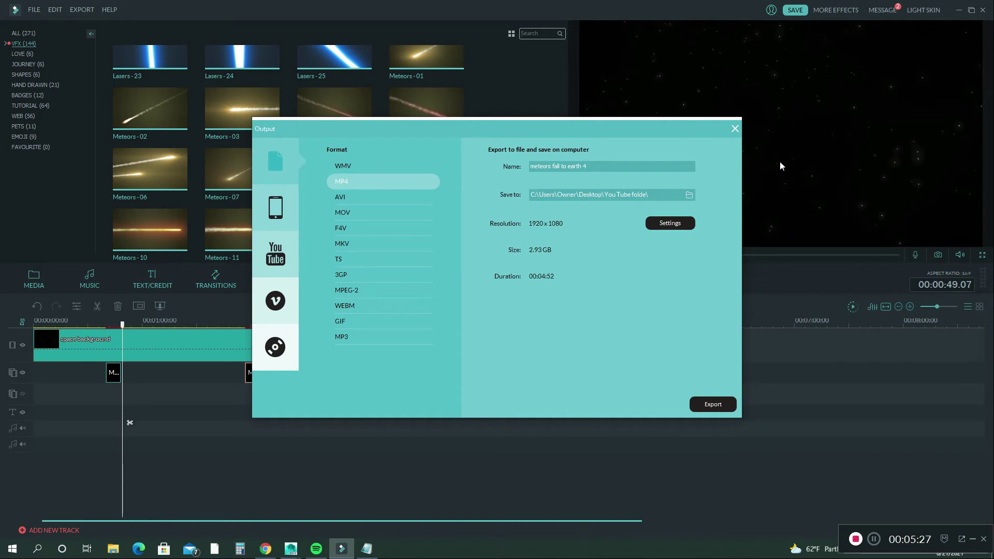
pyautogui.click(735, 129)
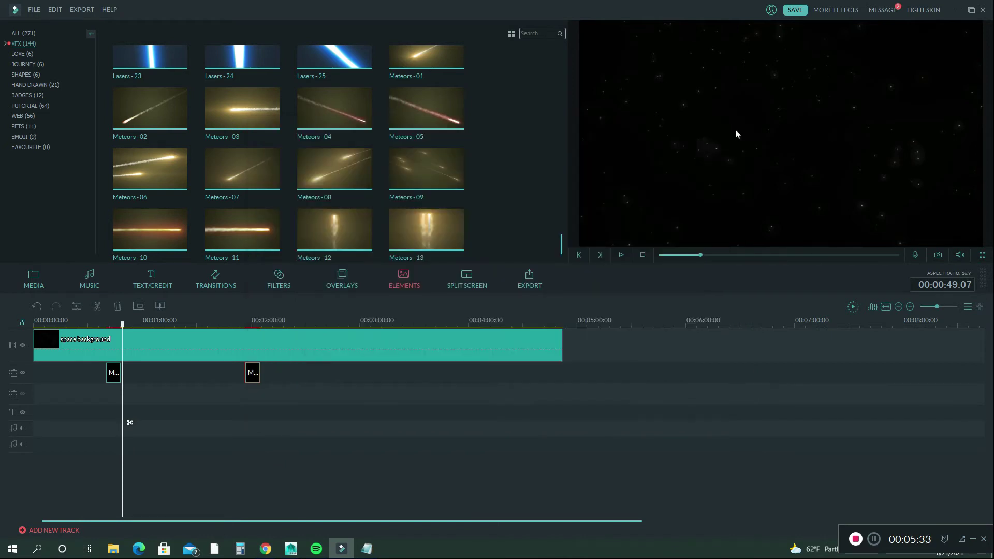
pyautogui.click(957, 12)
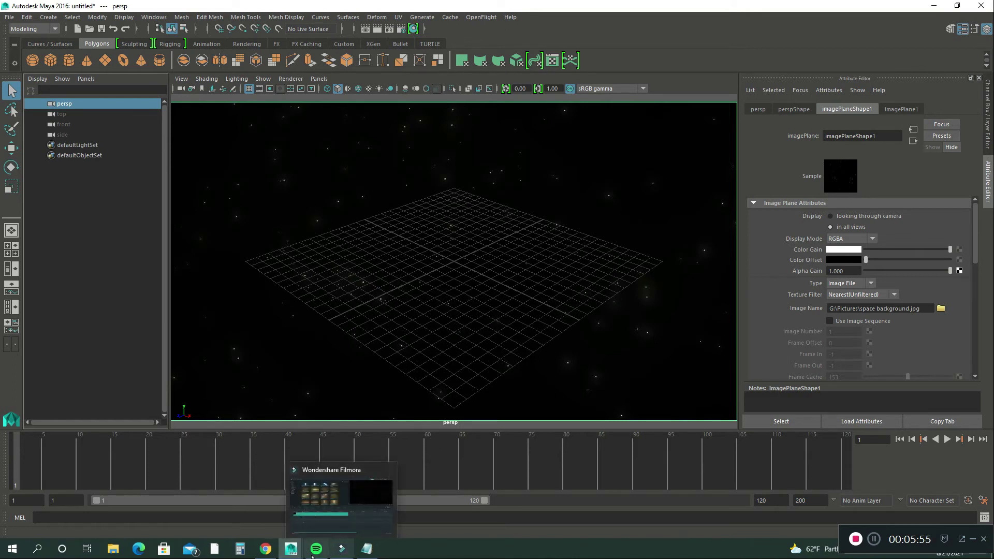
# - Switch to the Meteor shower scene, close Render Settings and Content Browser, and select the Earth sphere
pyautogui.moveTo(291, 549)
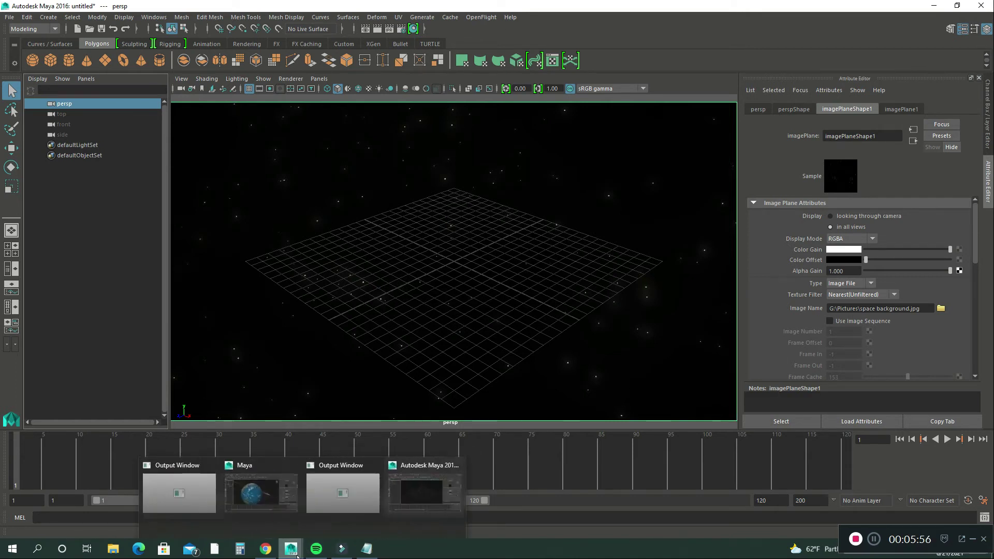
pyautogui.click(237, 512)
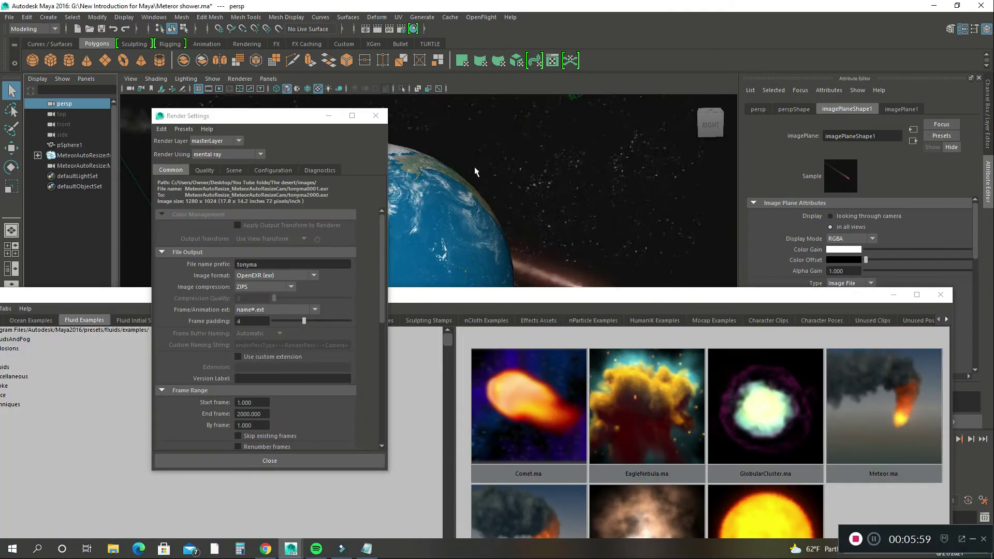
pyautogui.click(376, 116)
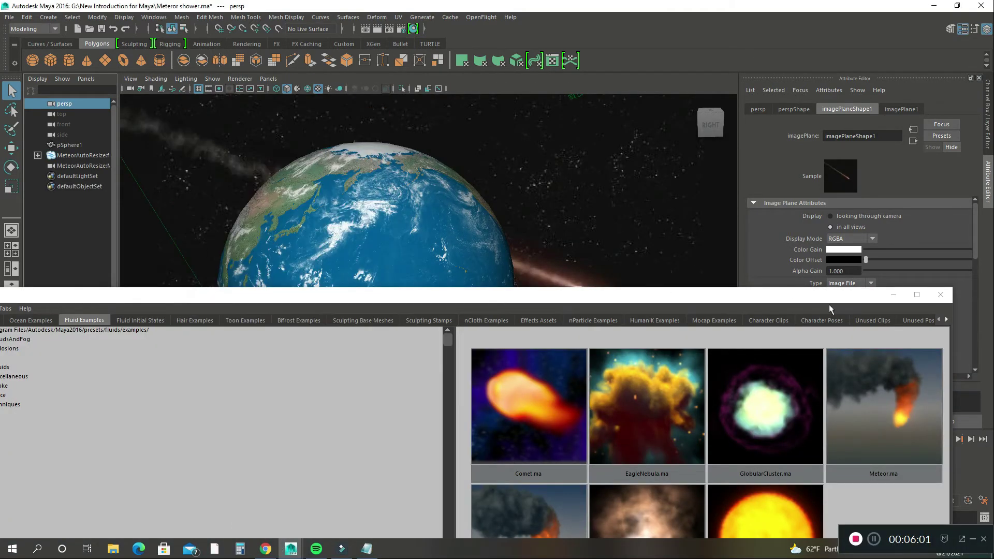
pyautogui.click(891, 295)
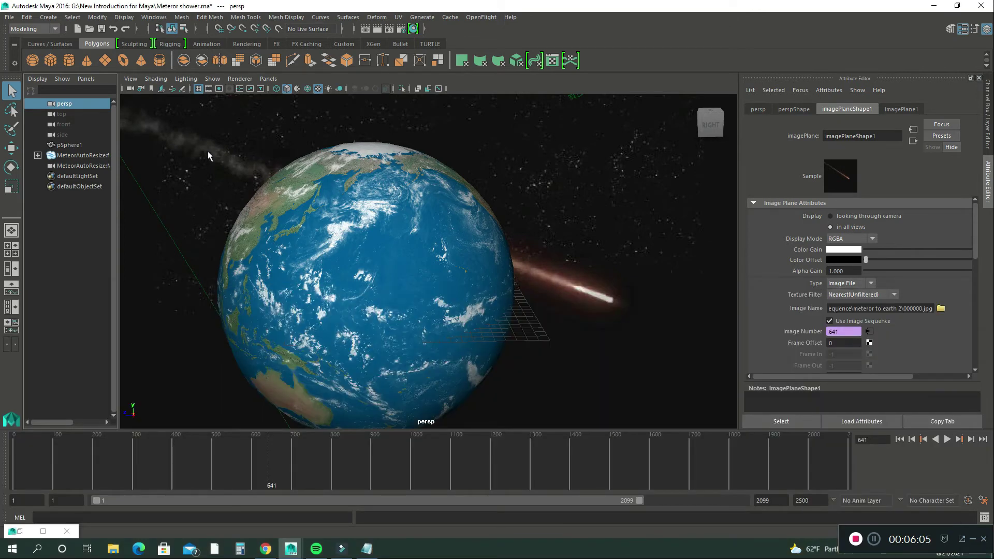
pyautogui.scroll(-2, 421, 232)
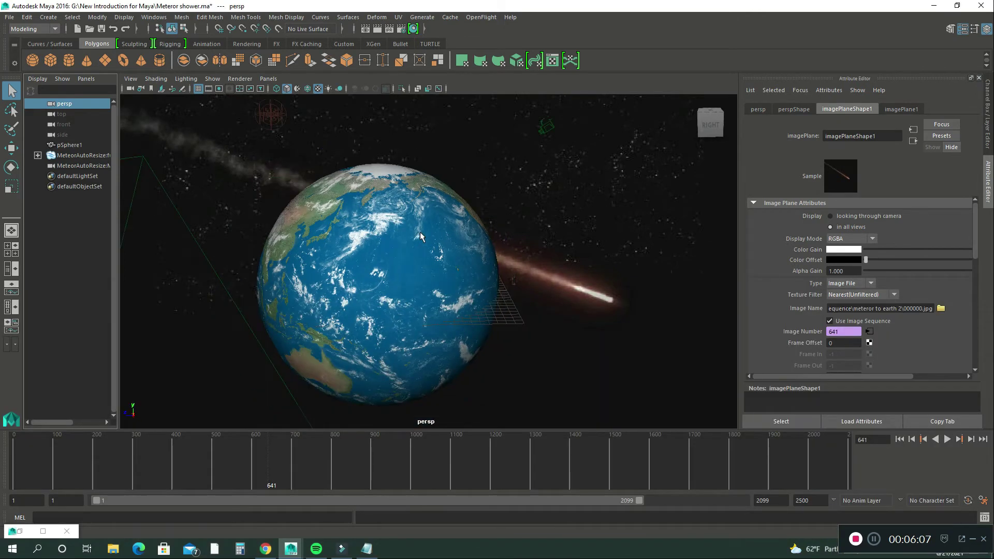
pyautogui.click(390, 242)
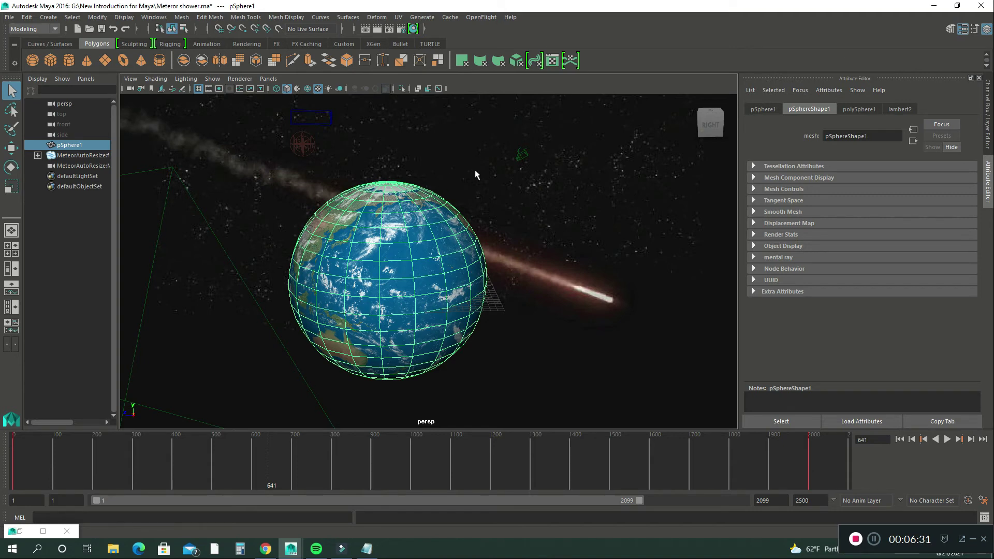
pyautogui.click(70, 104)
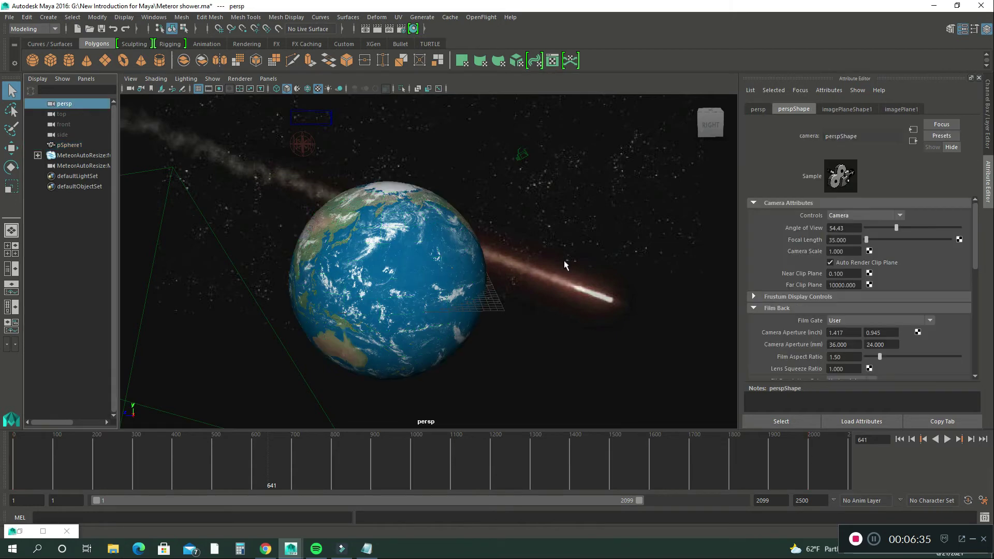
pyautogui.click(840, 110)
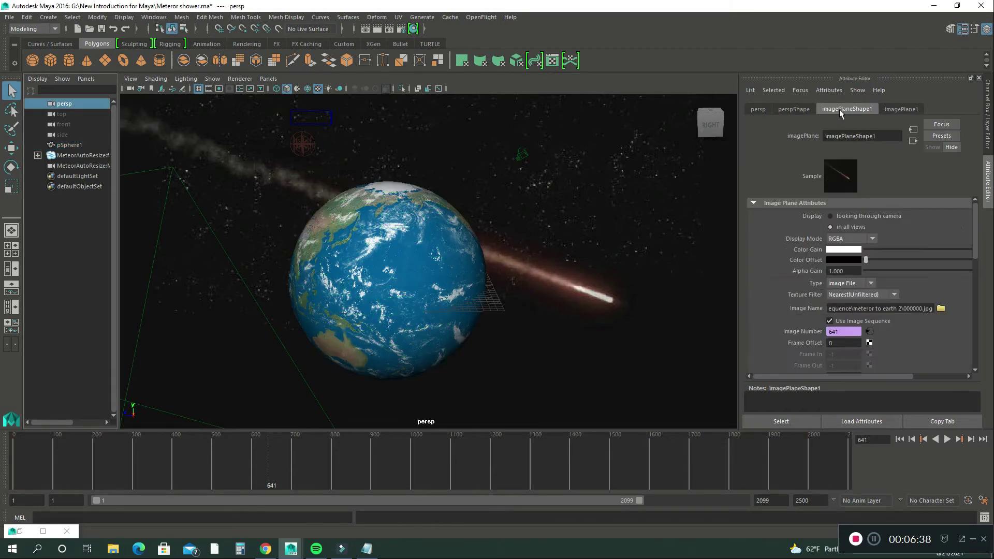
pyautogui.click(941, 309)
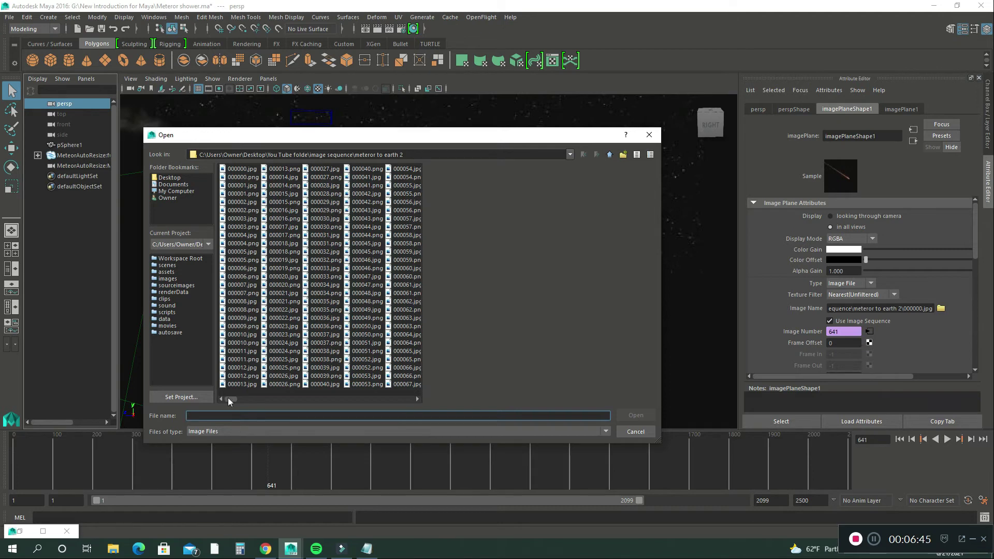
pyautogui.moveTo(231, 401)
pyautogui.mouseDown()
pyautogui.moveTo(411, 411)
pyautogui.moveTo(224, 409)
pyautogui.mouseUp()
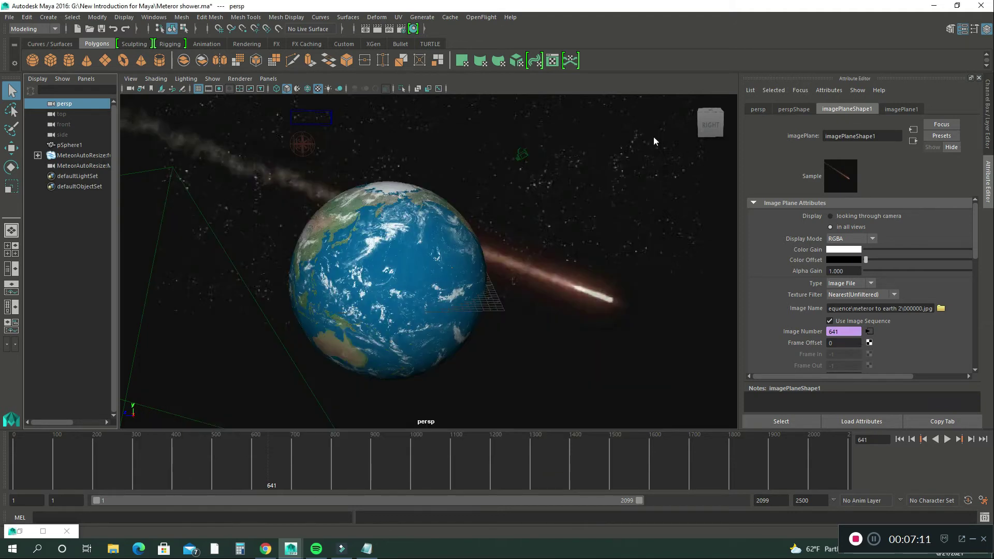
# - Dismiss the file browser, open Maya's Render Settings, then return to the Filmora editor
pyautogui.click(650, 135)
pyautogui.click(400, 30)
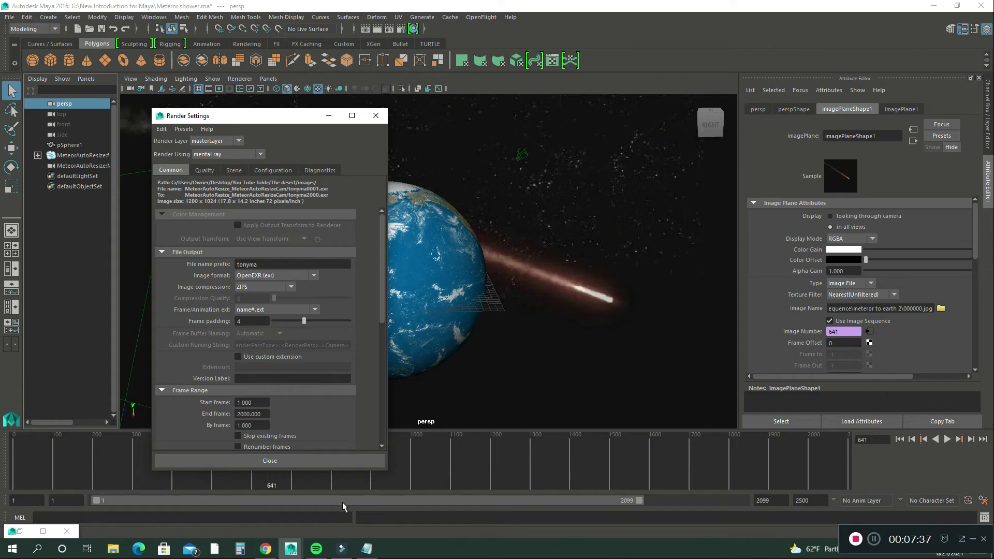
pyautogui.click(339, 551)
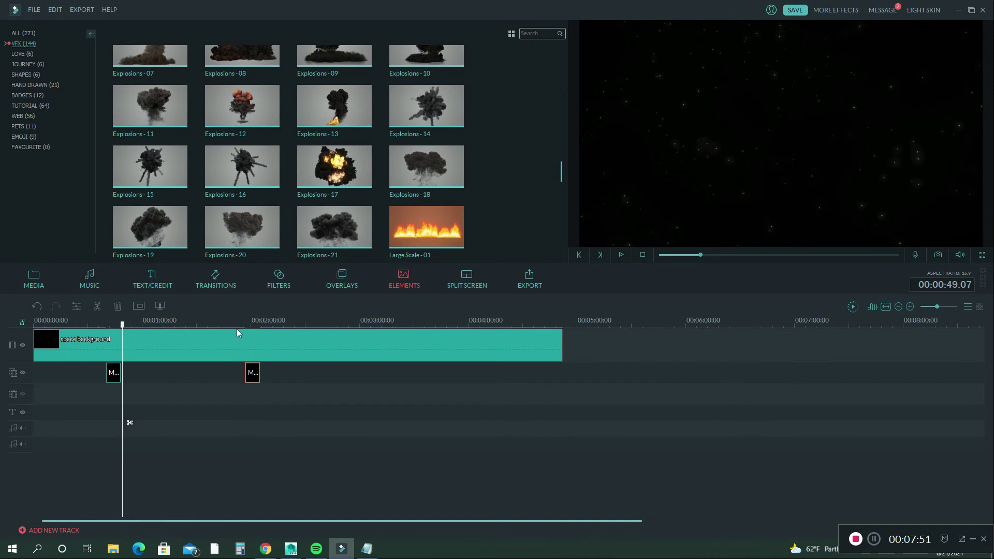
# - Delete the space background clip, add youtube 10 to track 1, and delete the first overlay clip
pyautogui.click(38, 278)
pyautogui.click(201, 349)
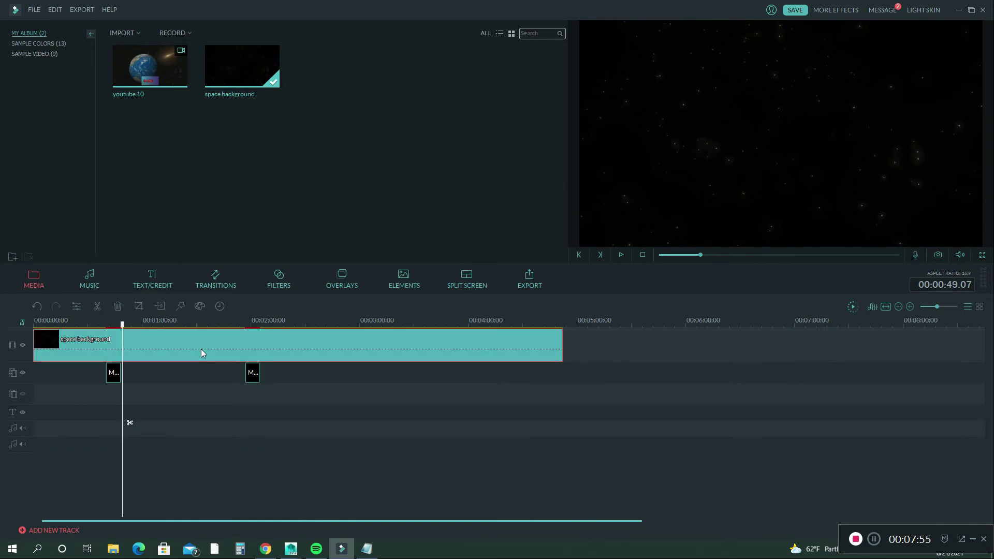
pyautogui.press('Delete')
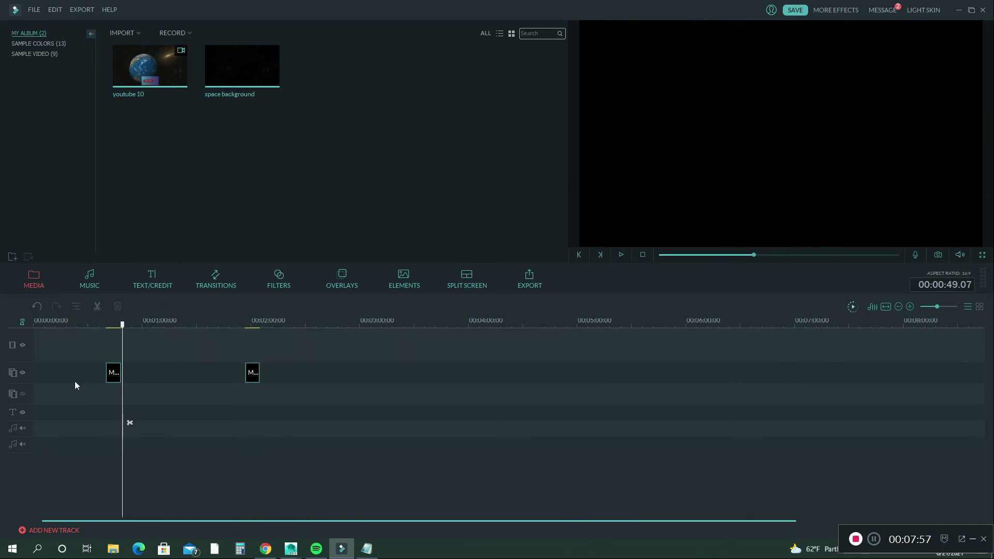
pyautogui.click(150, 67)
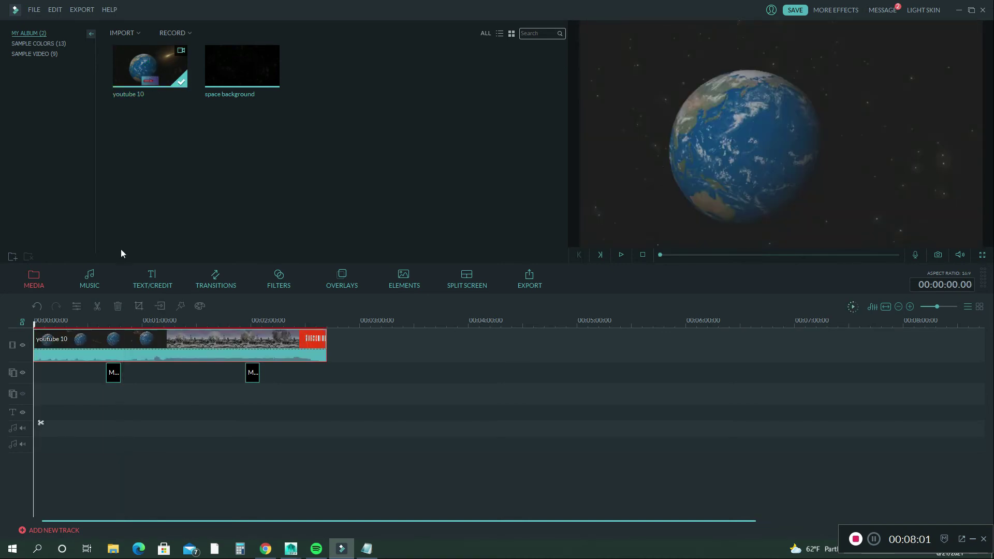
pyautogui.click(116, 380)
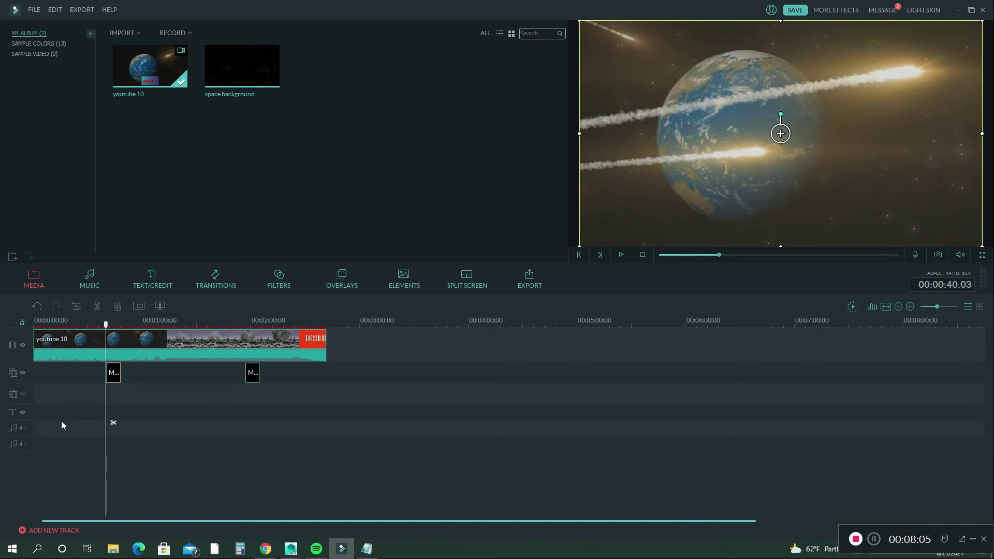
pyautogui.press('Delete')
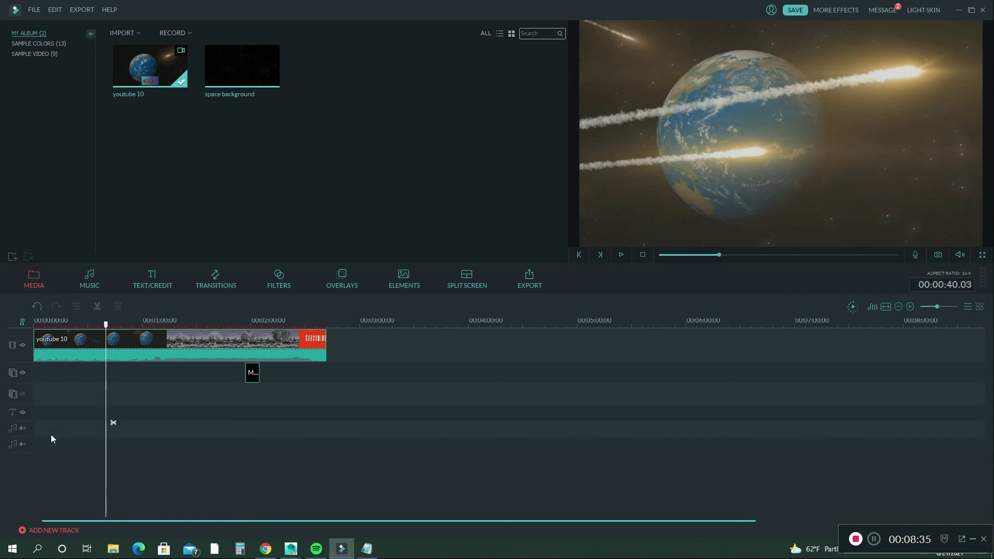
pyautogui.click(621, 256)
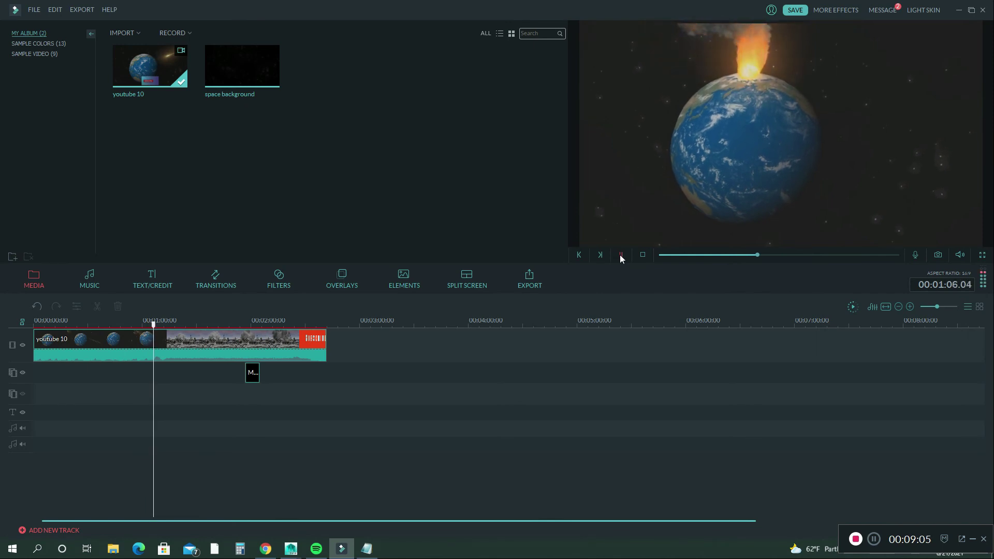
pyautogui.click(623, 255)
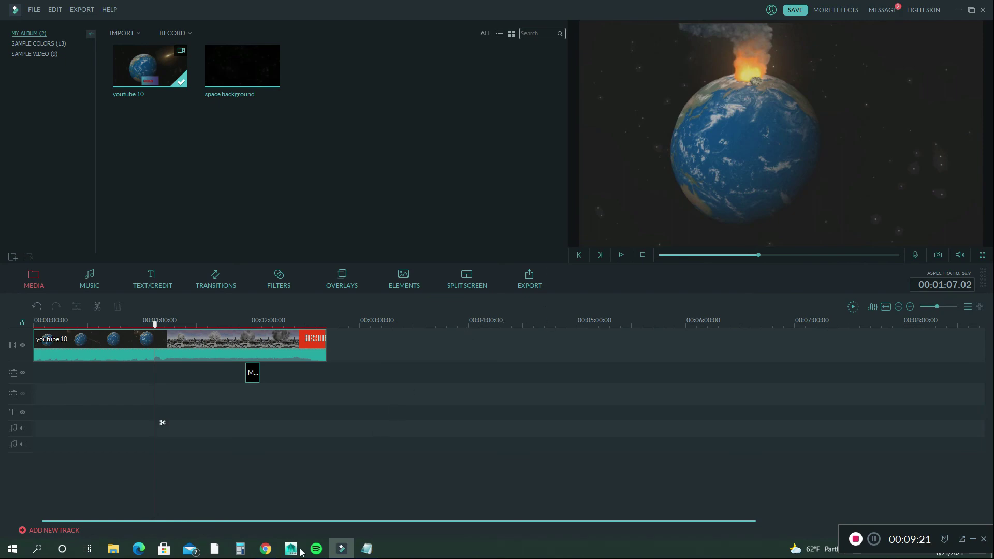
# - Switch to the Maya meteor shower scene and restore the Content Browser's Fluid Examples
pyautogui.moveTo(304, 552)
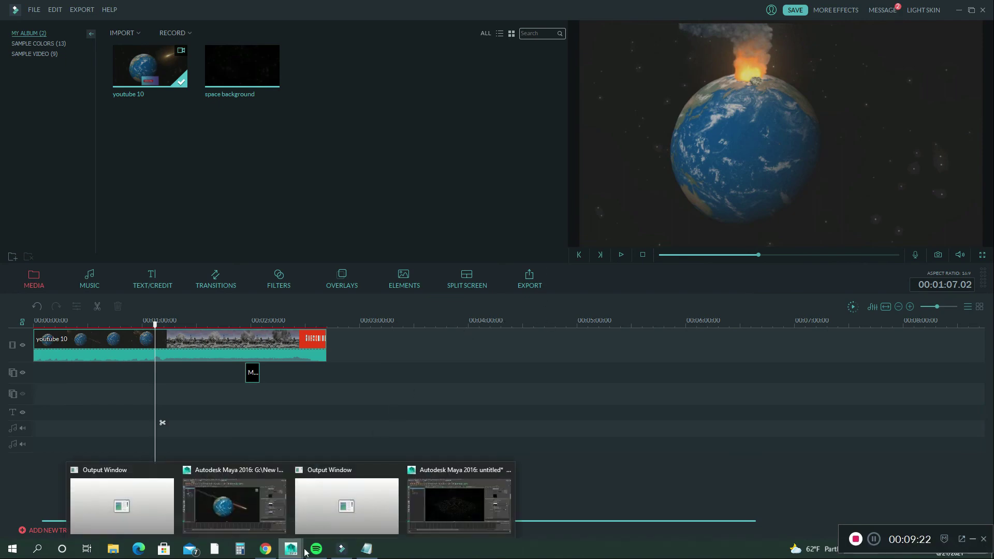
pyautogui.click(238, 499)
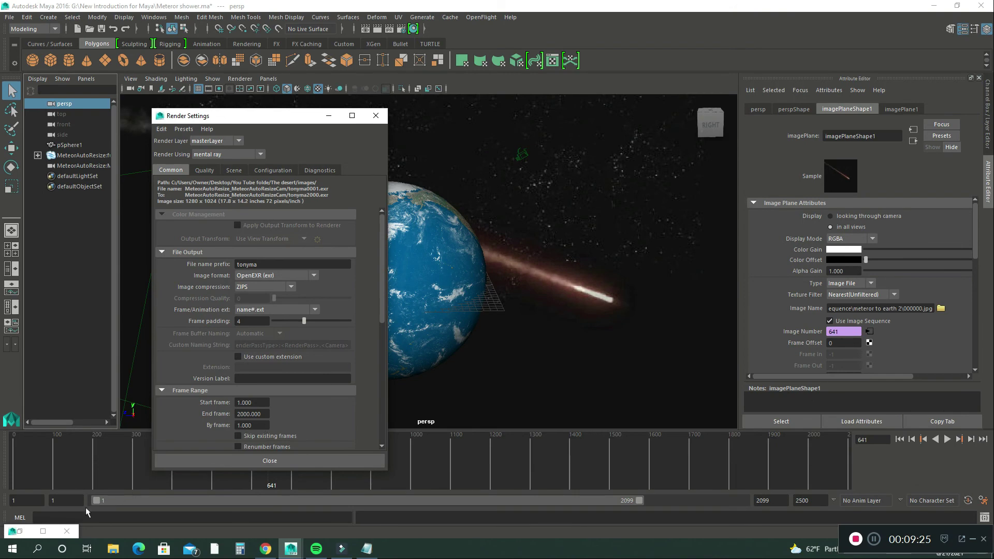
pyautogui.click(19, 533)
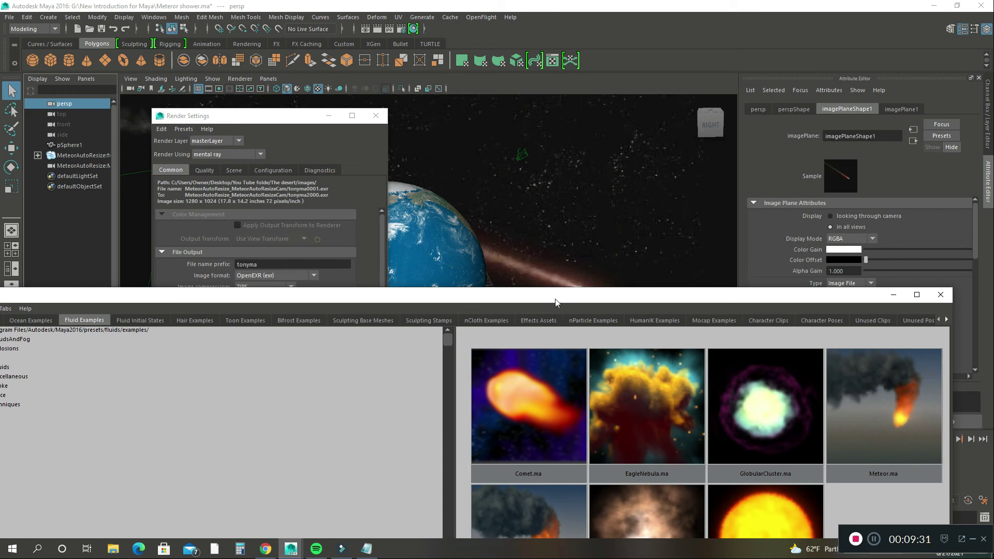
pyautogui.moveTo(555, 300); pyautogui.dragTo(557, 185)
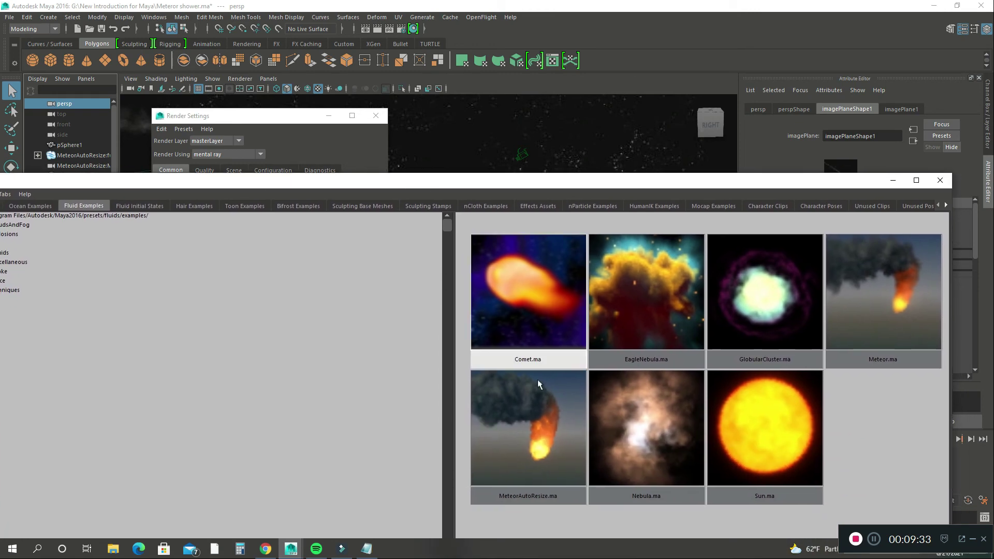
# - Drag MeteorAutoResize.ma into the scene, then minimize the Content Browser and Render Settings
pyautogui.click(533, 502)
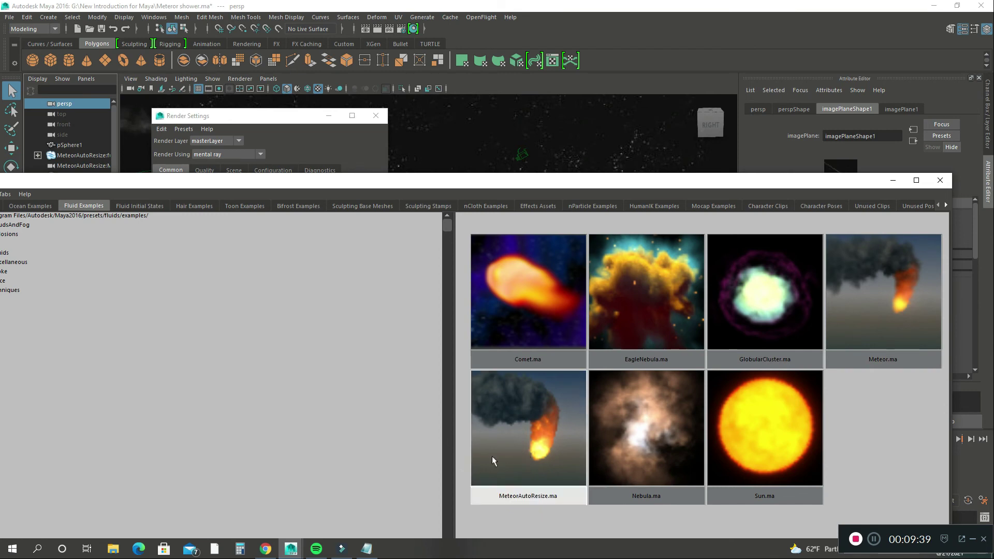
pyautogui.moveTo(501, 453); pyautogui.dragTo(545, 185)
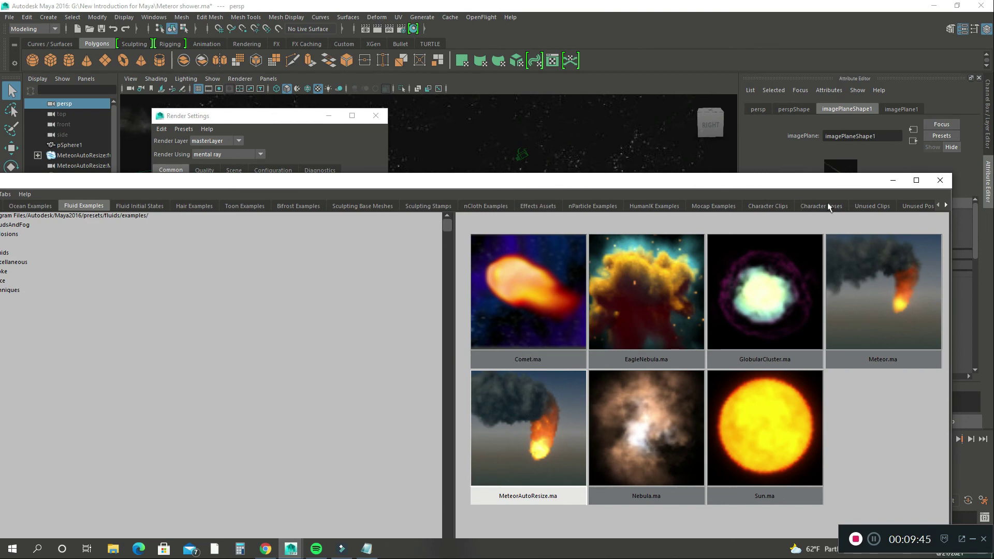
pyautogui.click(892, 182)
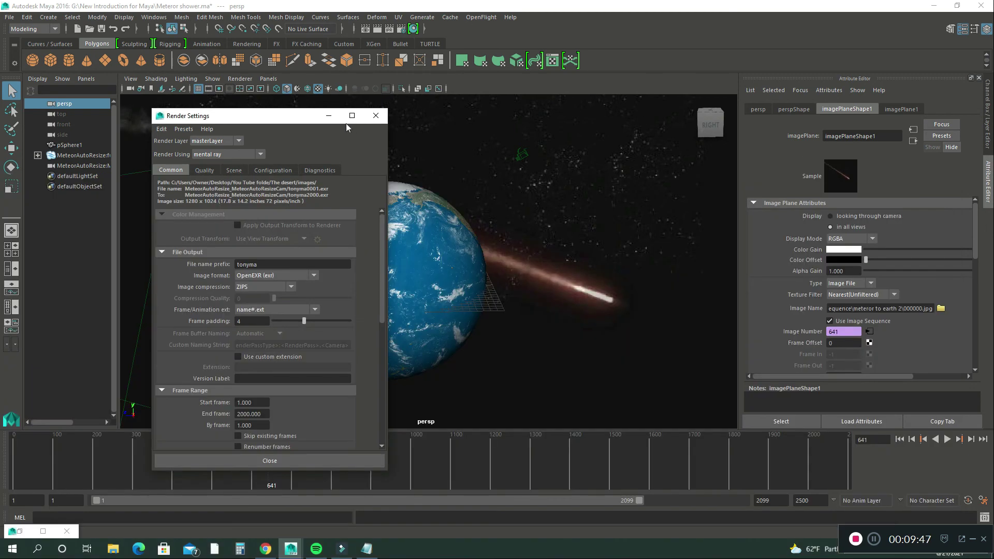
pyautogui.click(330, 121)
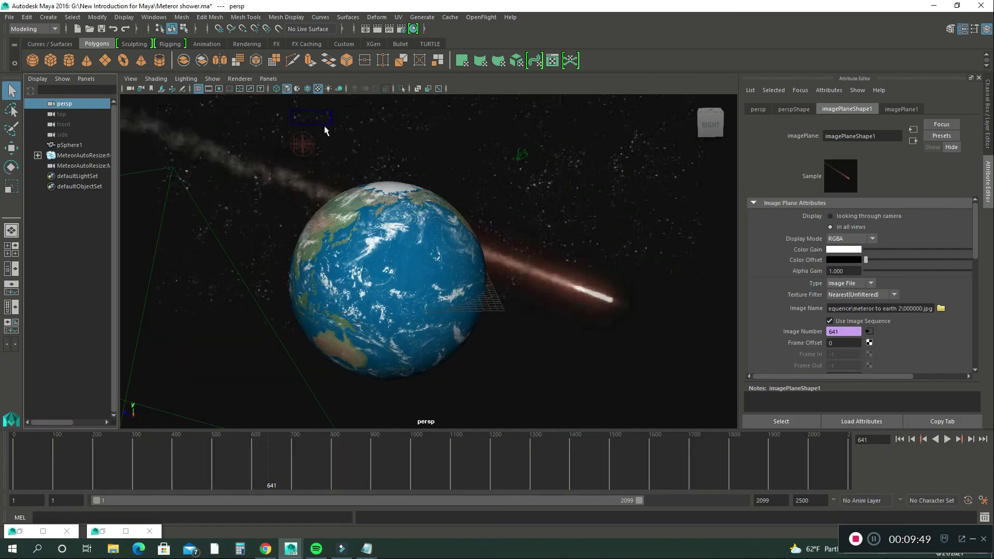
# - Select the MeteorAutoResize fluid and scrub the timeline to around frame 1590
pyautogui.click(326, 125)
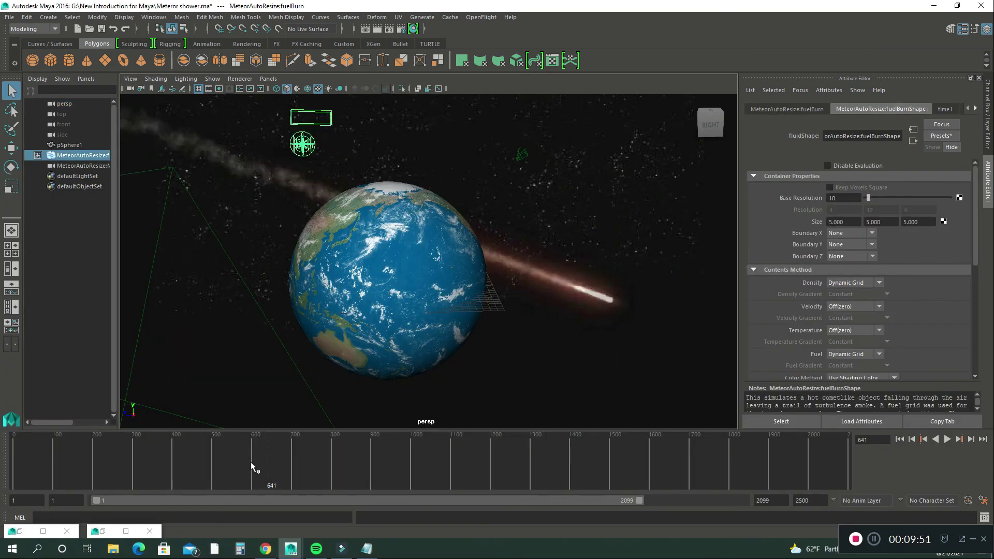
pyautogui.moveTo(262, 461); pyautogui.dragTo(656, 468)
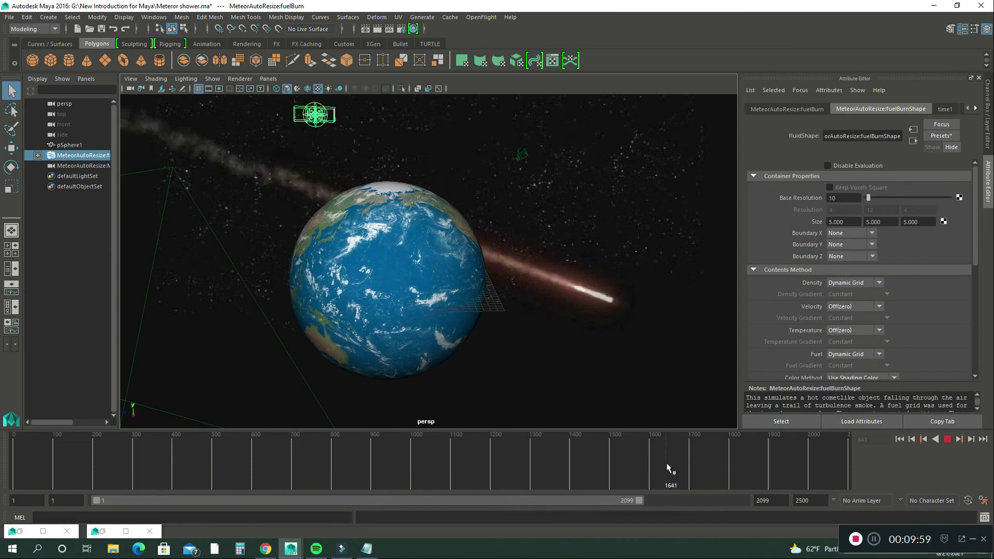
pyautogui.press('Escape')
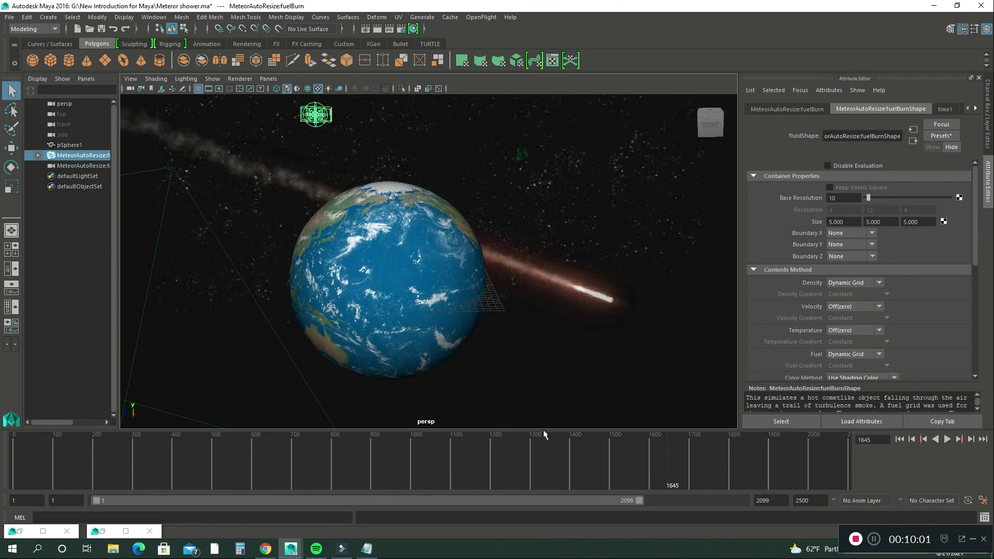
pyautogui.click(644, 471)
# - Play the animation through the explosion, stopping at frame 2008 on the impact
pyautogui.hotkey('alt', 'v')
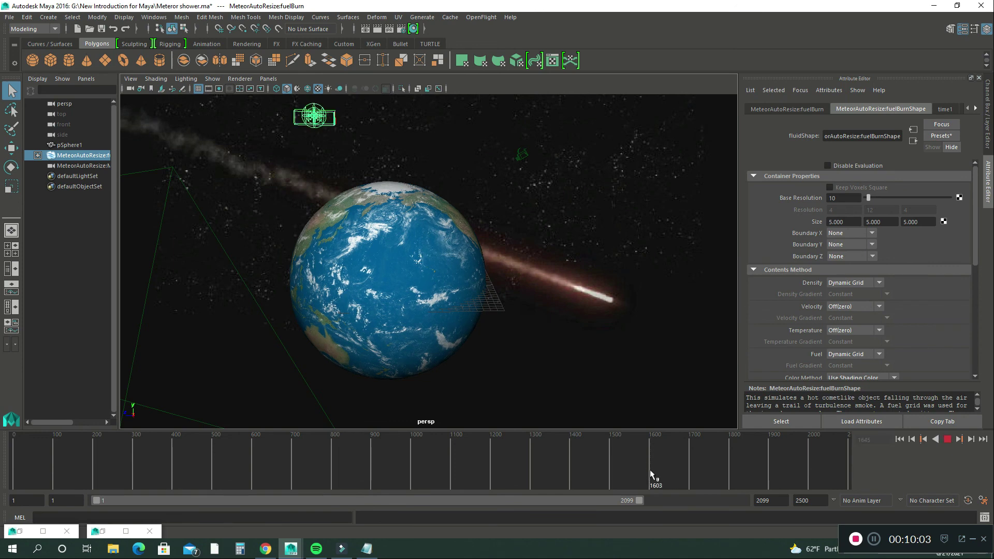
pyautogui.press('Escape')
pyautogui.hotkey('alt', 'v')
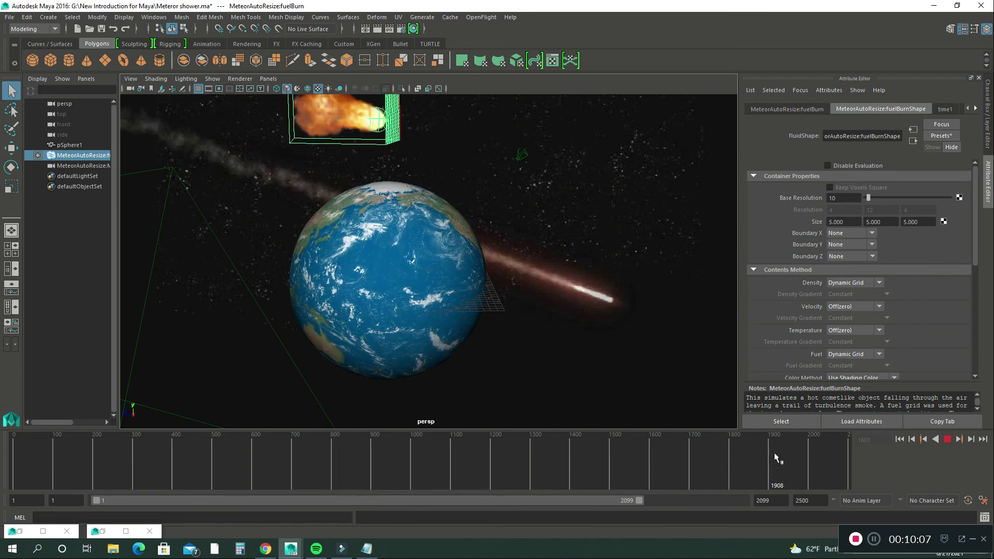
pyautogui.press('Escape')
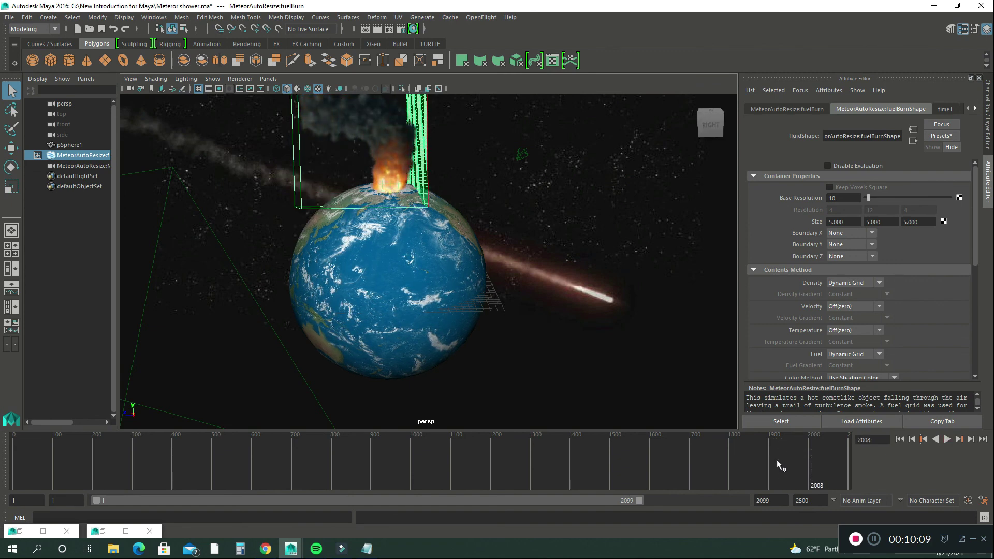